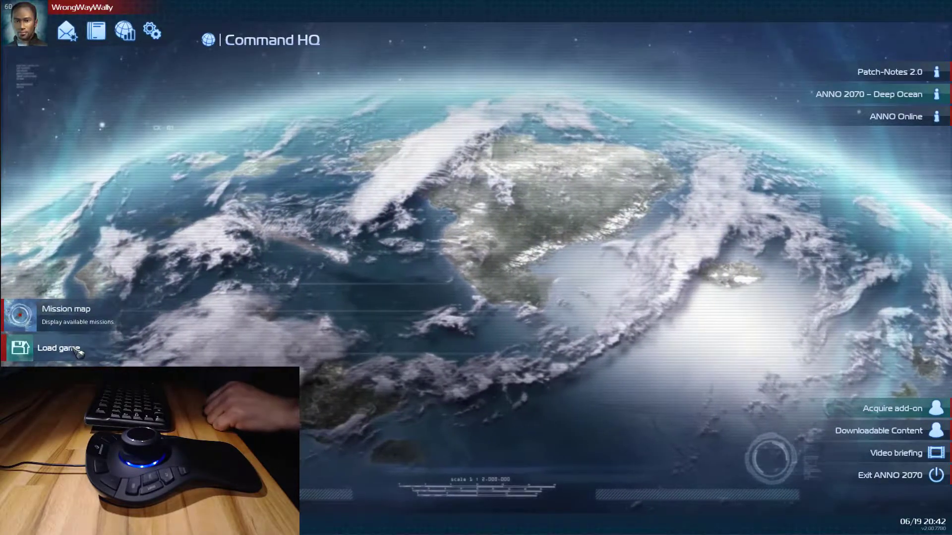
Load the continuous-play savegame to bring up the Banesville settlement with 280 inhabitants.
left_click(56, 348)
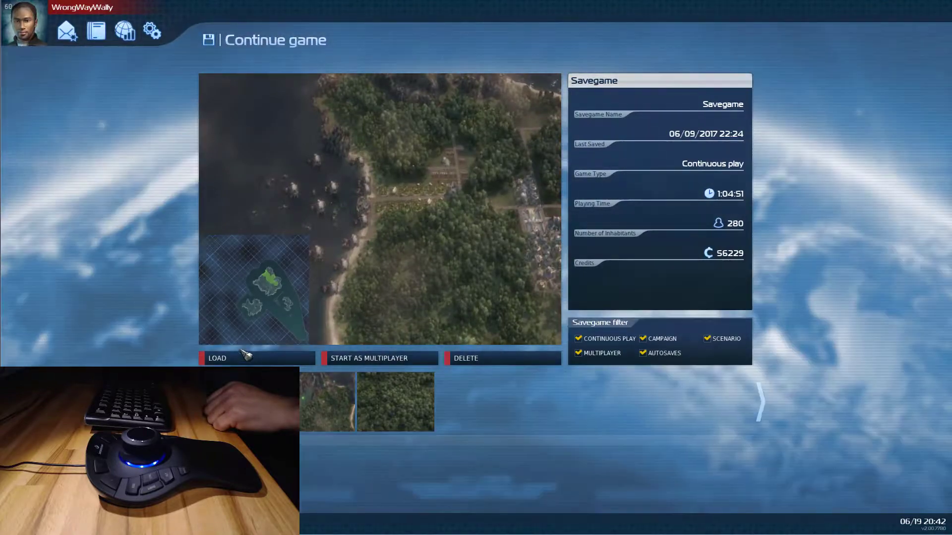
left_click(266, 359)
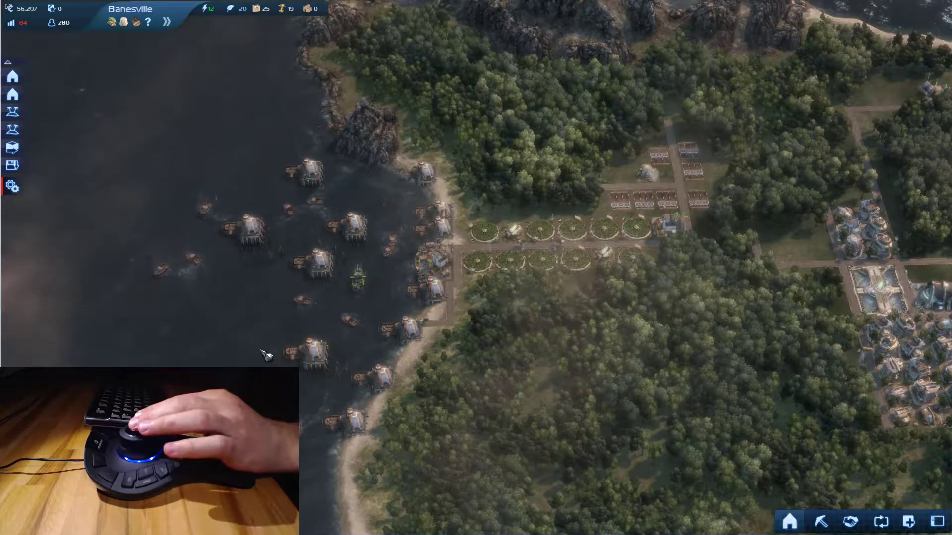
Scroll the map north, south, east and west with the arrow keys, circling the island.
key("Up")
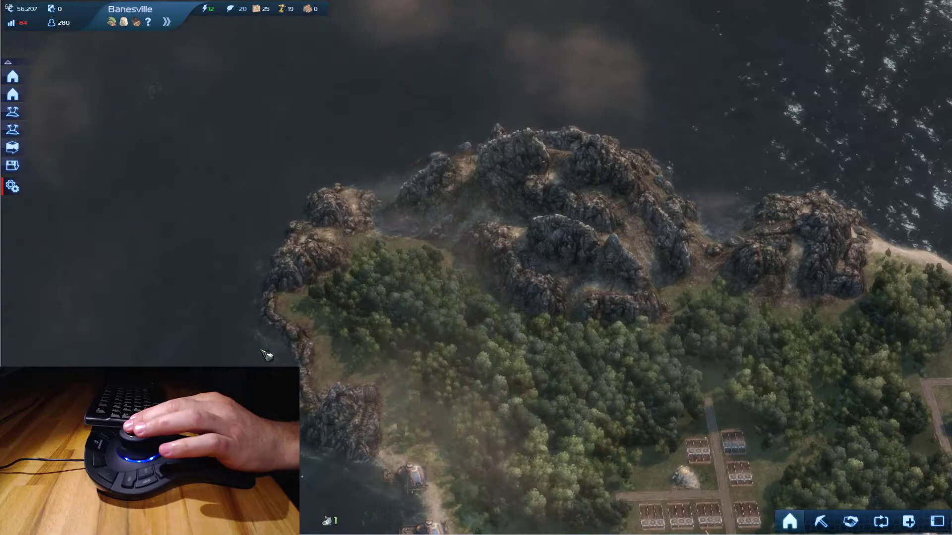
key("Down")
key("Down")
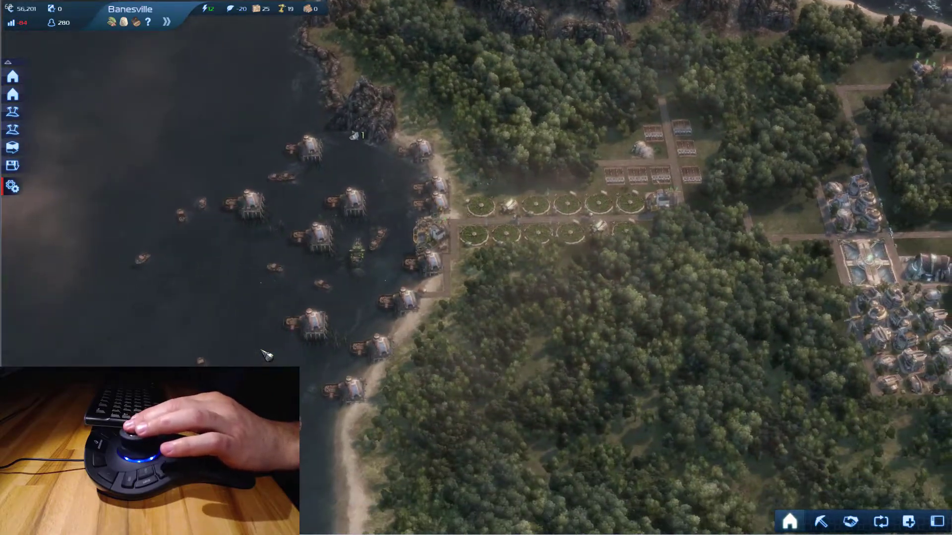
key("Right")
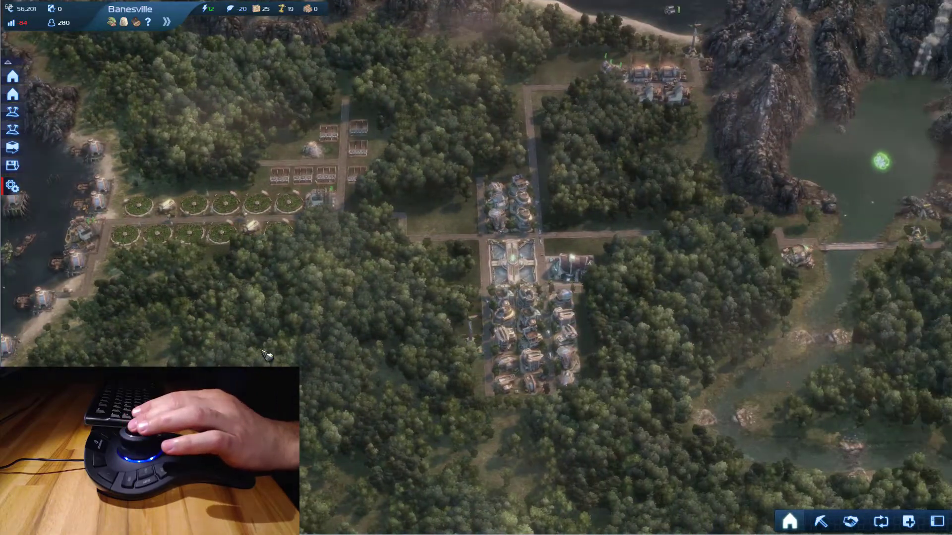
key("Left")
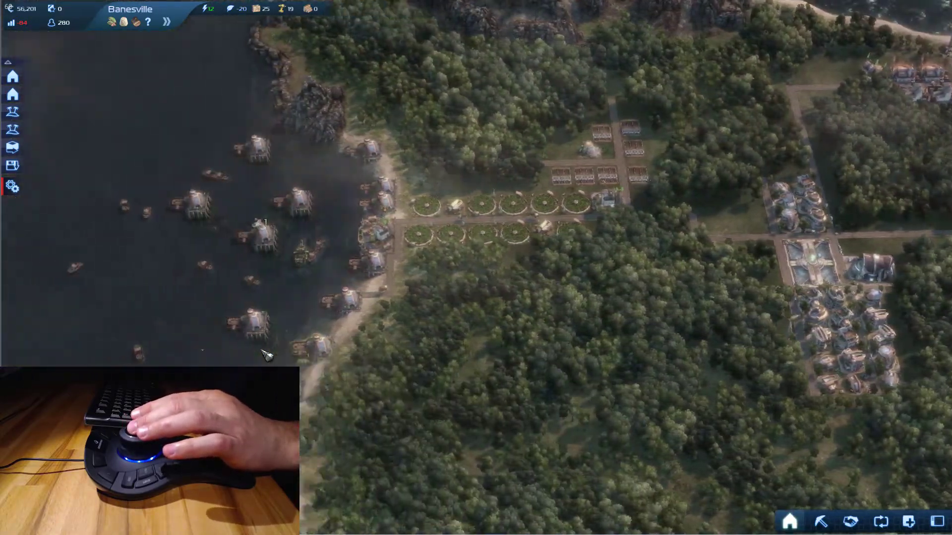
key("Up")
key("Right")
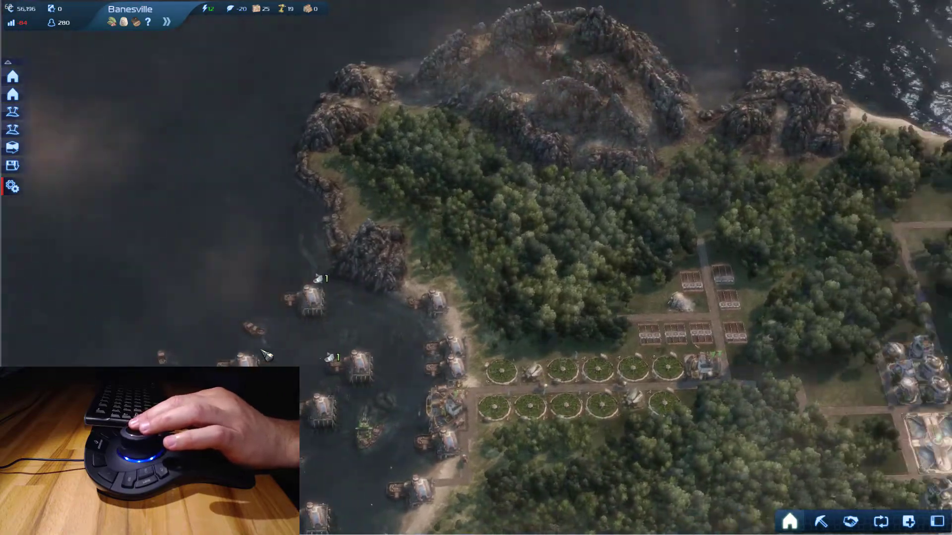
key("Down")
key("Left")
key("Up")
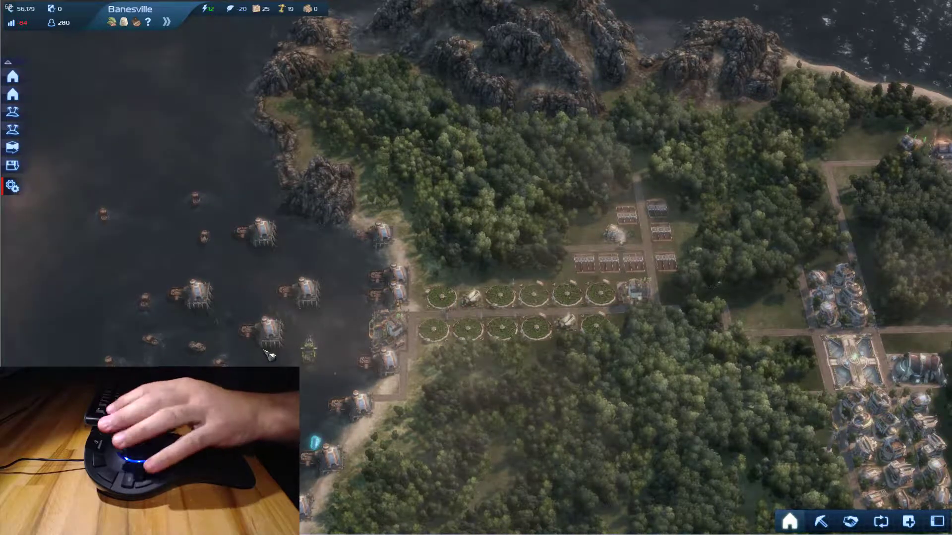
Nudge the view around with the arrow keys, working south-east toward the lake.
key("Right")
key("Left")
key("Up")
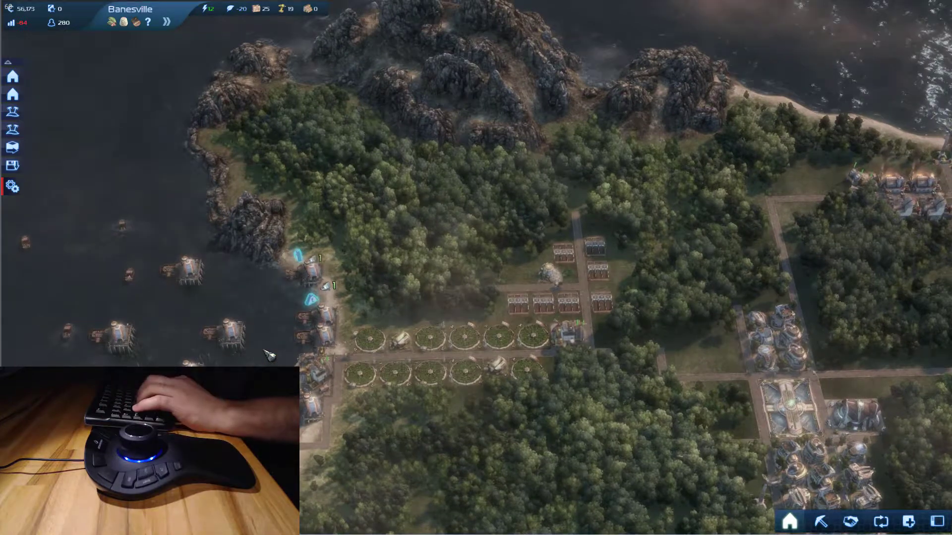
key("Right")
key("Left")
key("Up")
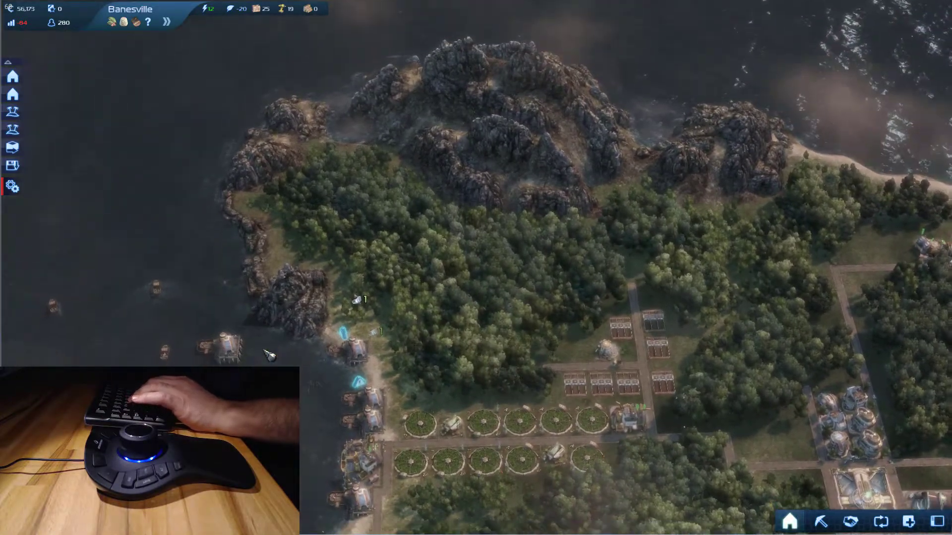
key("Down")
key("Right")
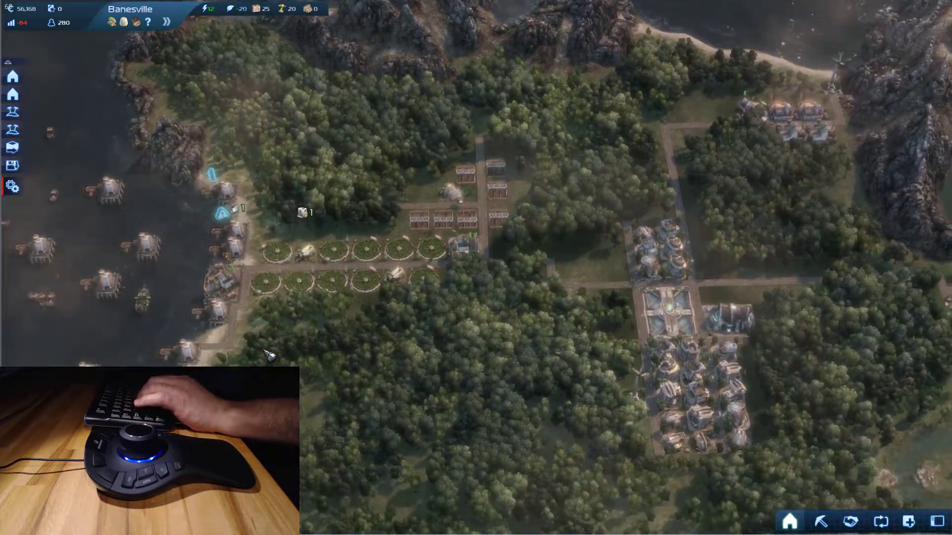
key("Left")
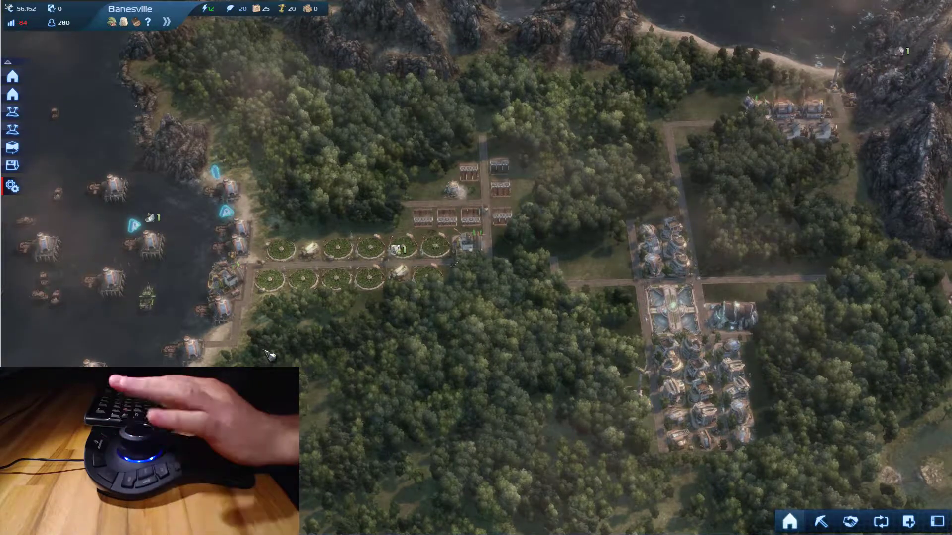
key("Left")
key("Right")
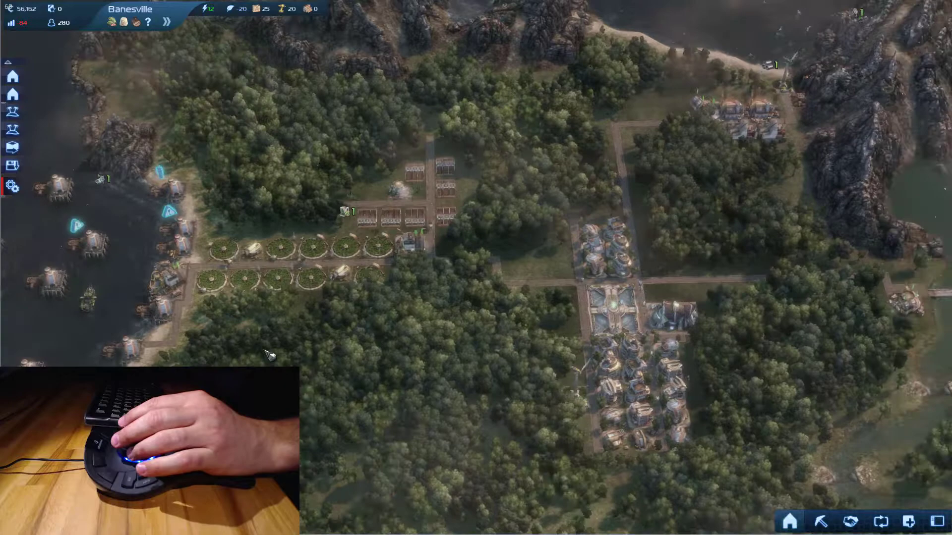
key("Up")
key("Down")
key("Left")
key("Down")
key("Right")
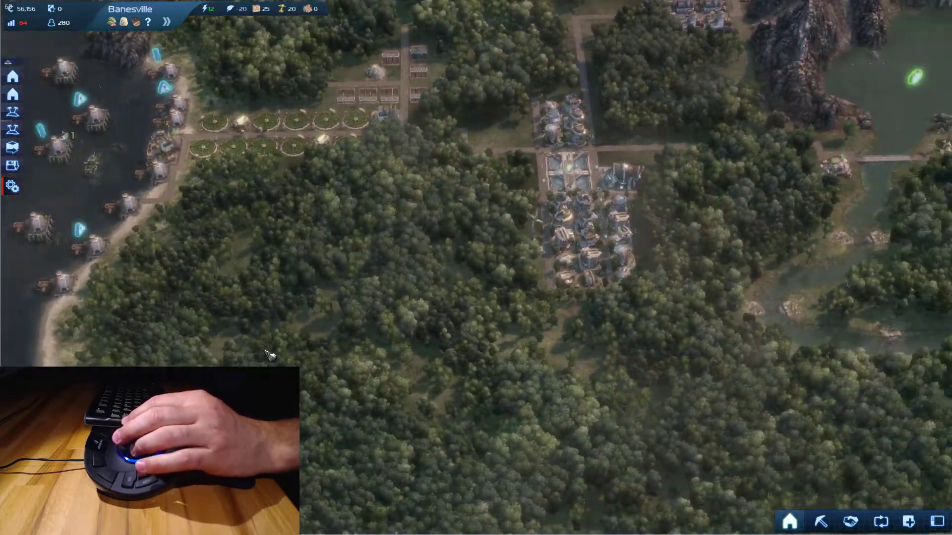
key("Up")
key("Left")
key("Down")
key("Right")
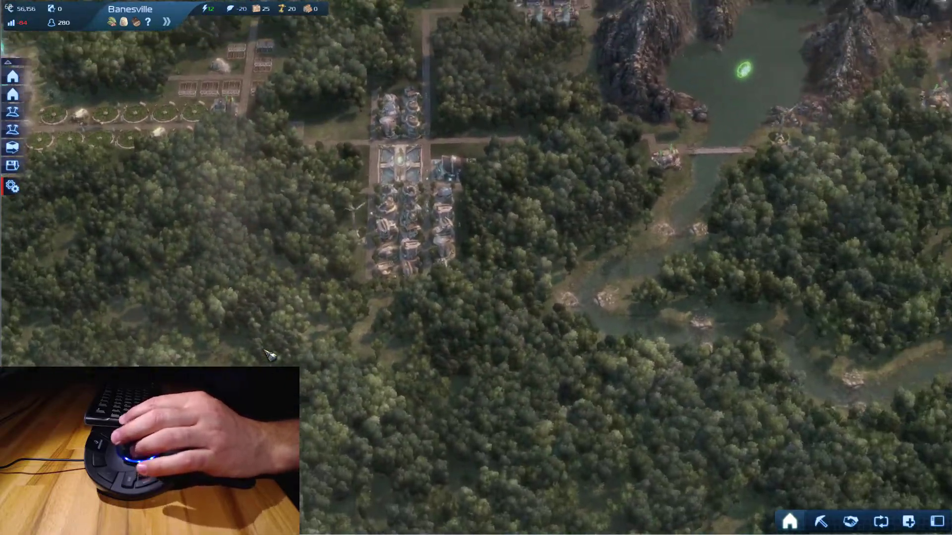
key("Up")
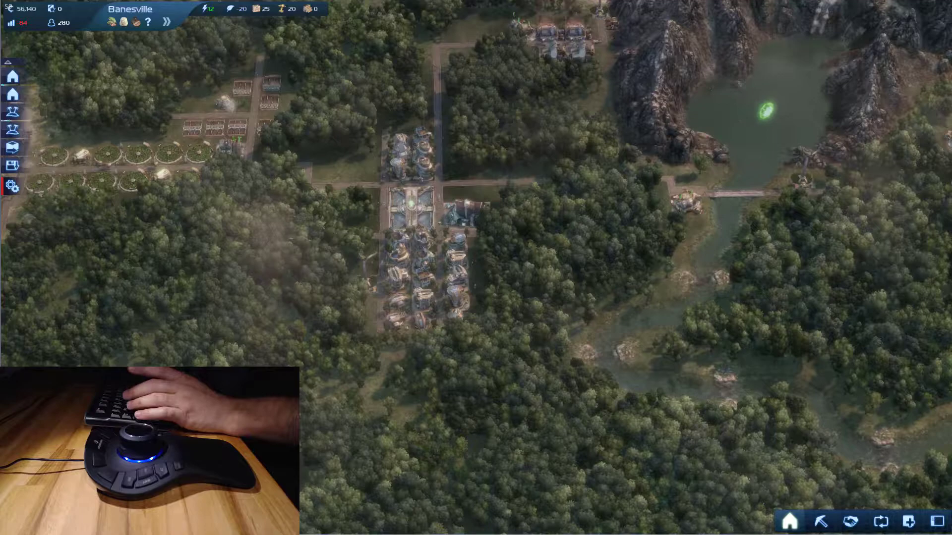
Scroll the map with W, S, A and D to reveal the lake beside town.
key("w")
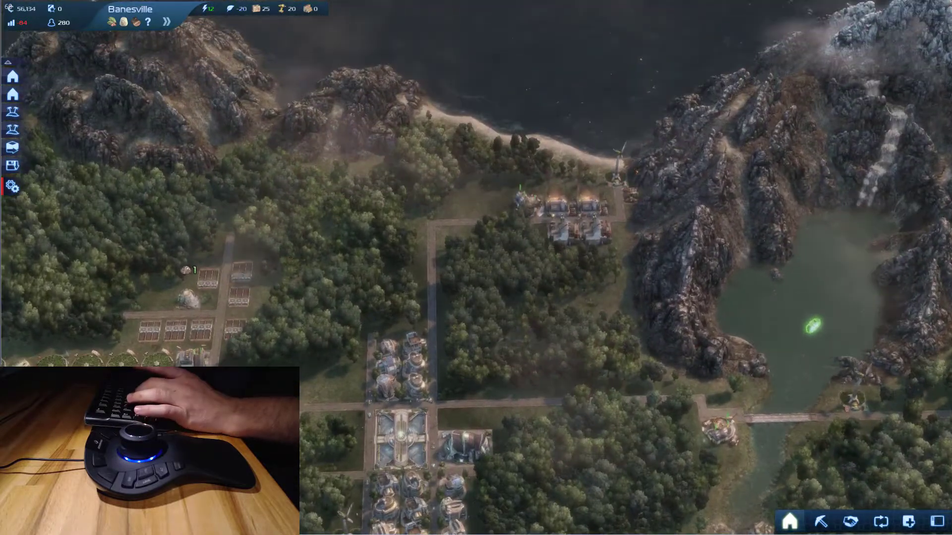
key("s")
key("a")
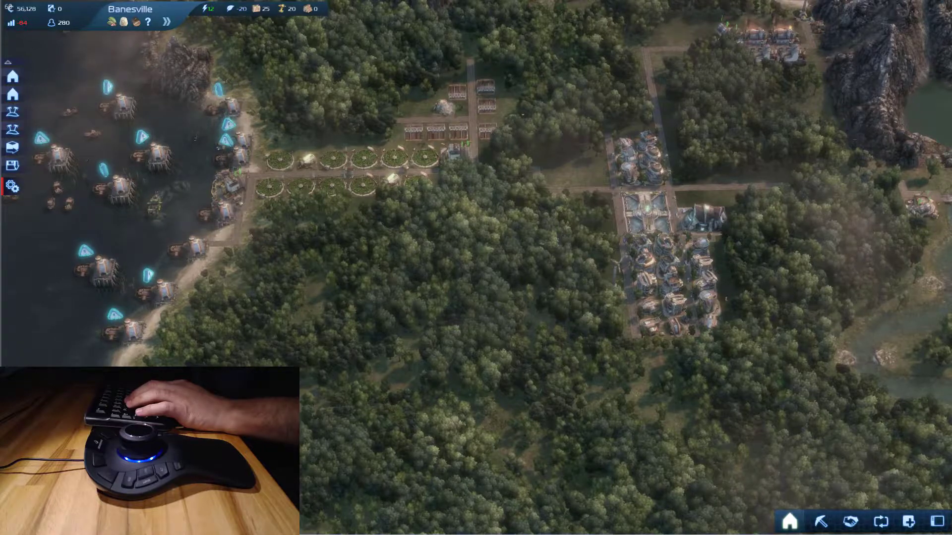
key("d")
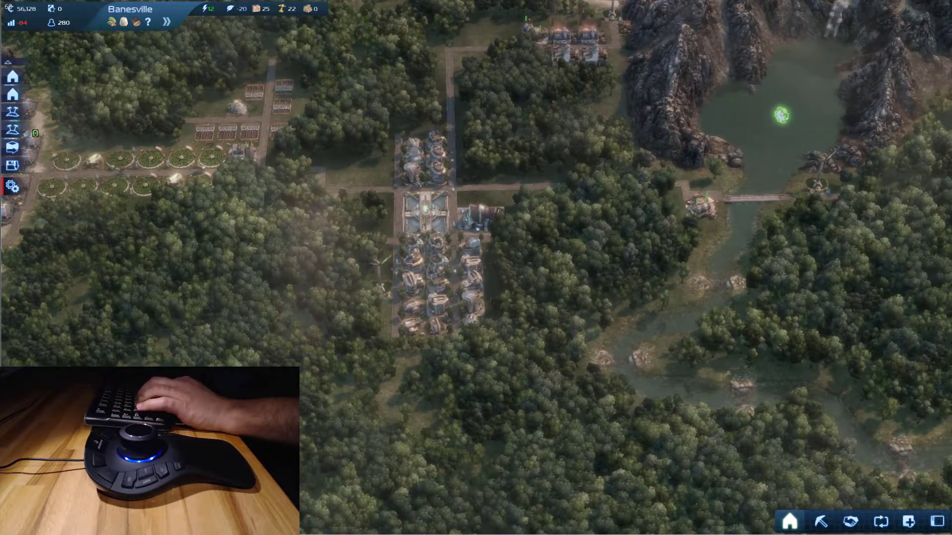
key("a")
key("w")
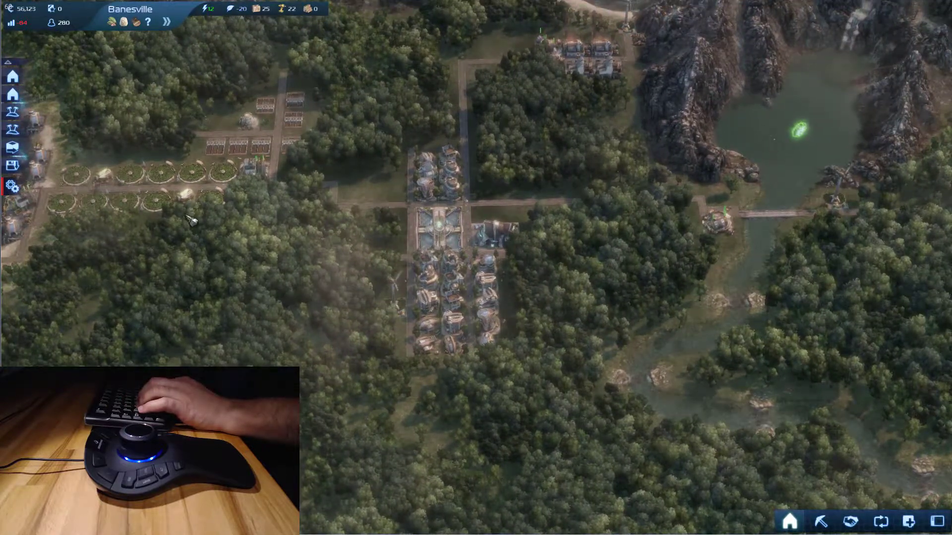
Open Options from the Command HQ menu and show the Key assignment page.
key("Escape")
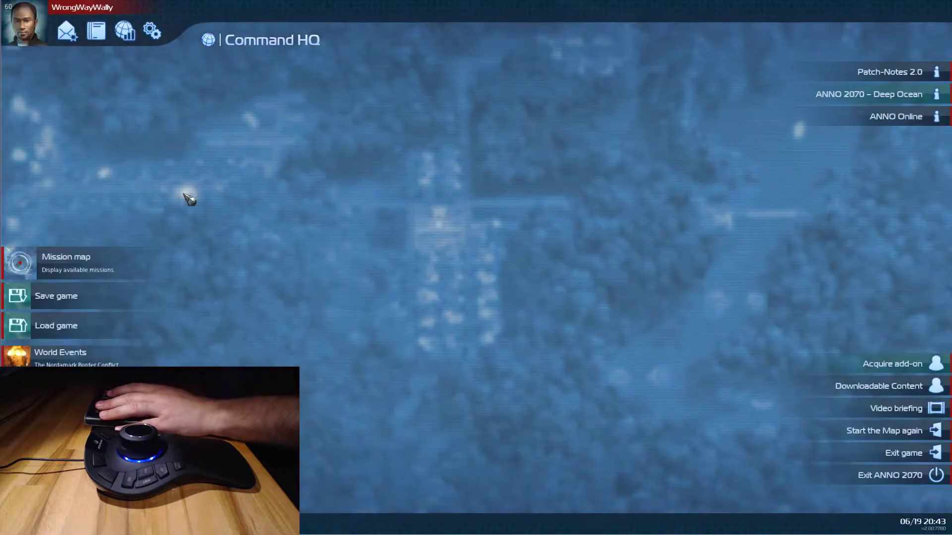
left_click(152, 30)
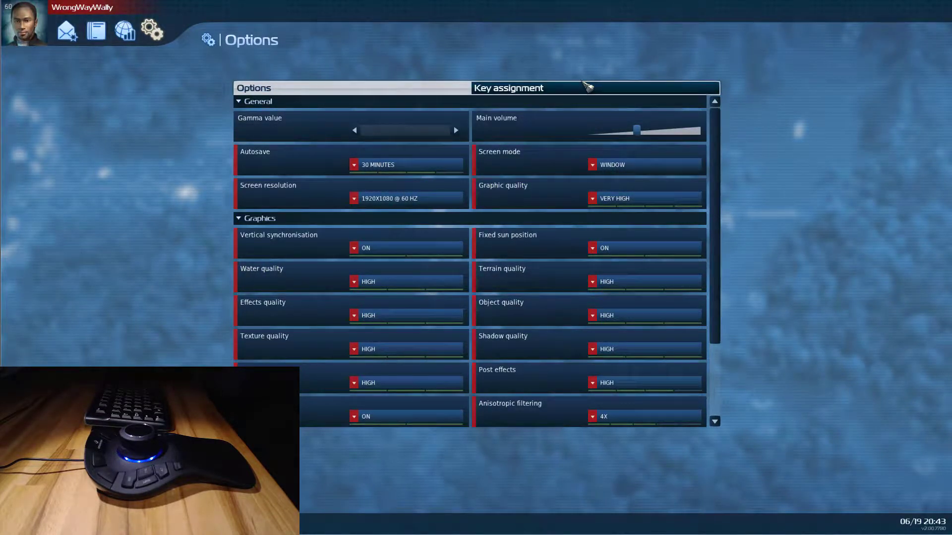
scroll(593, 185, "down", 2)
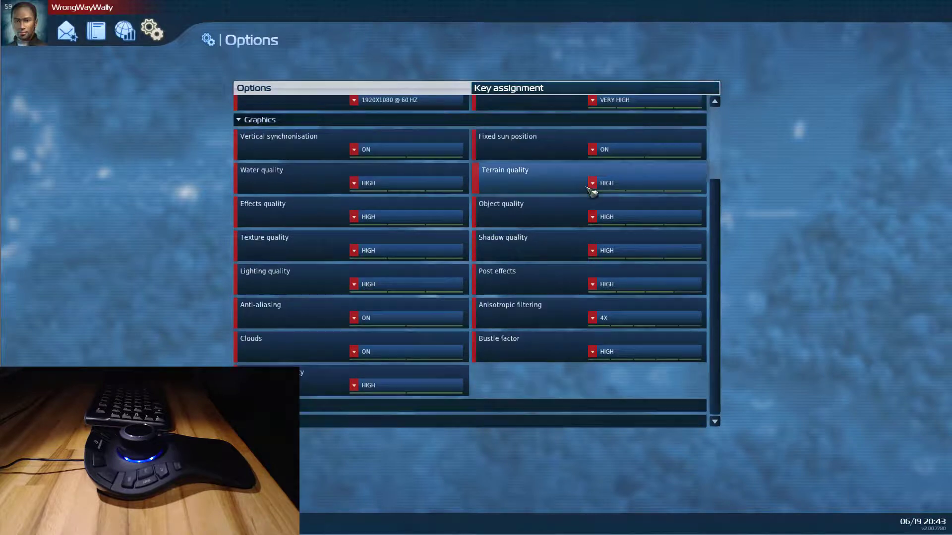
scroll(589, 189, "up", 2)
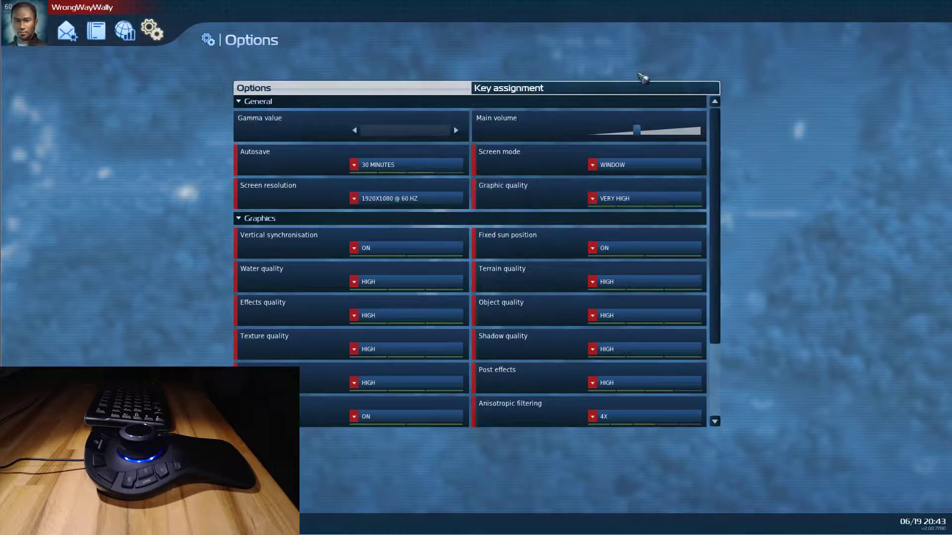
left_click(523, 89)
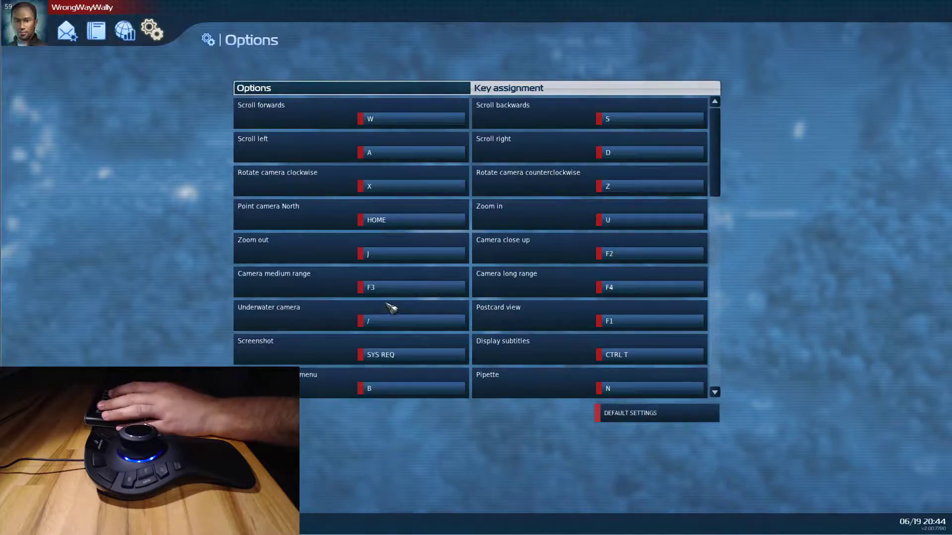
Leave the Options screen with Esc, back to the Banesville map.
key("Escape")
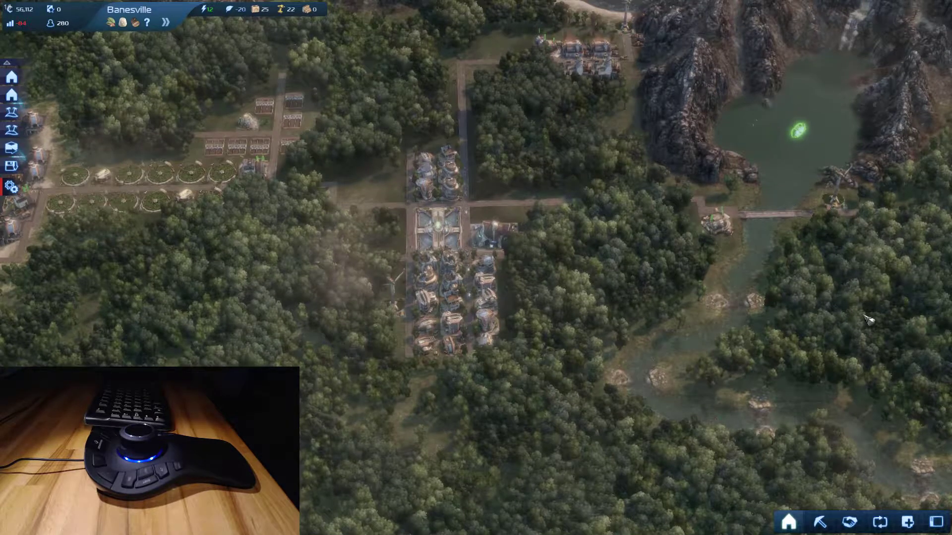
key("alt+Tab")
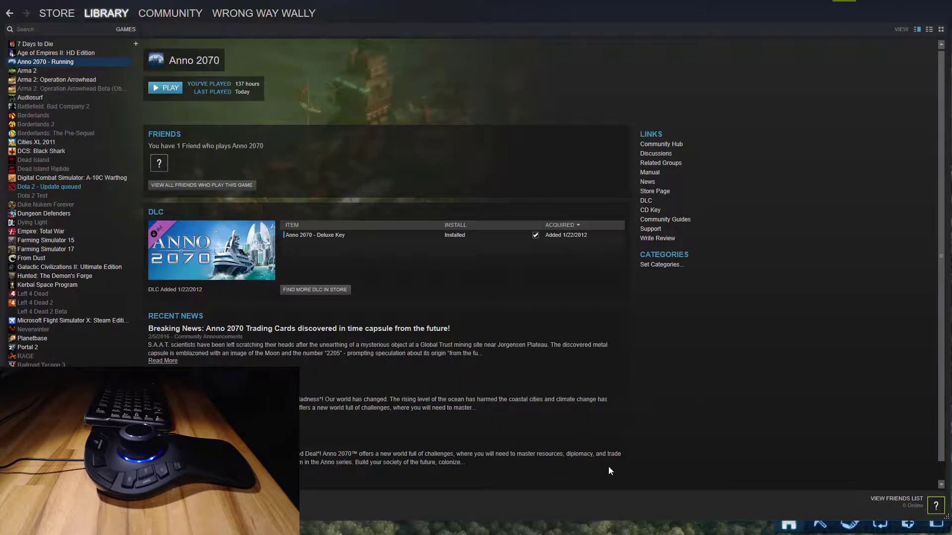
key("alt+Tab")
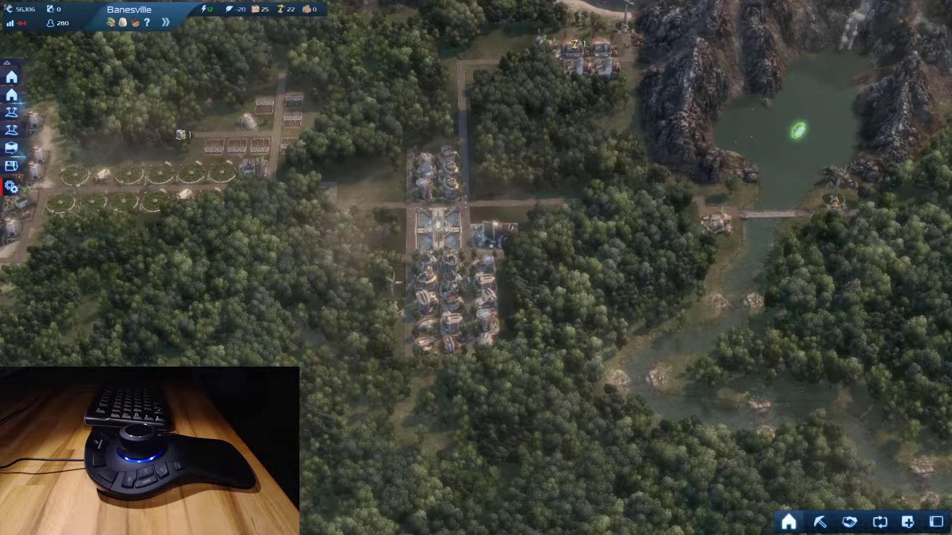
key("alt+Tab")
left_click_drag(793, 193, 489, 167)
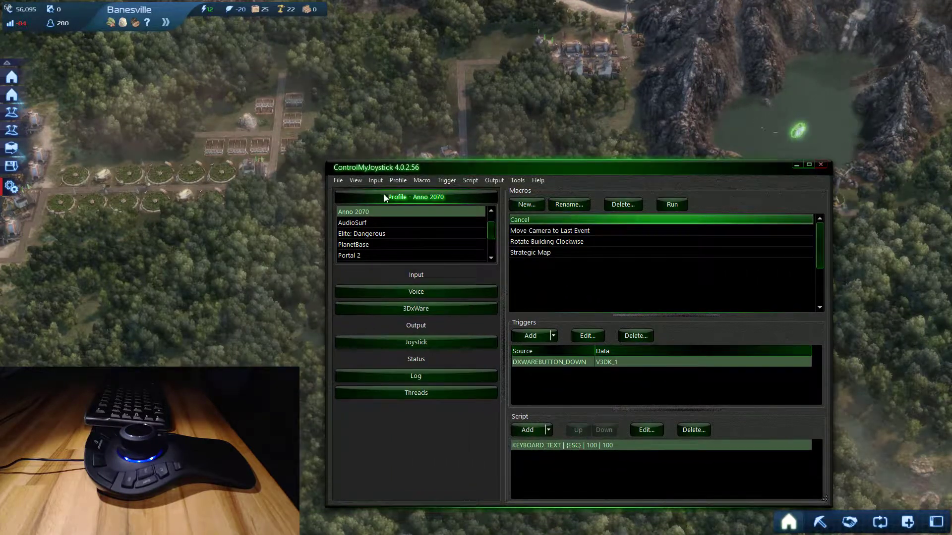
left_click(355, 181)
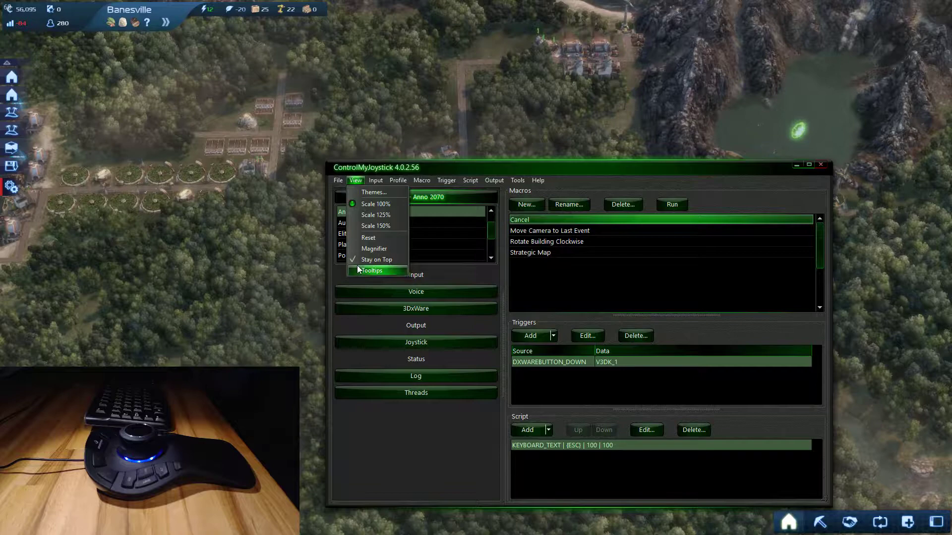
left_click_drag(485, 163, 478, 166)
left_click(413, 132)
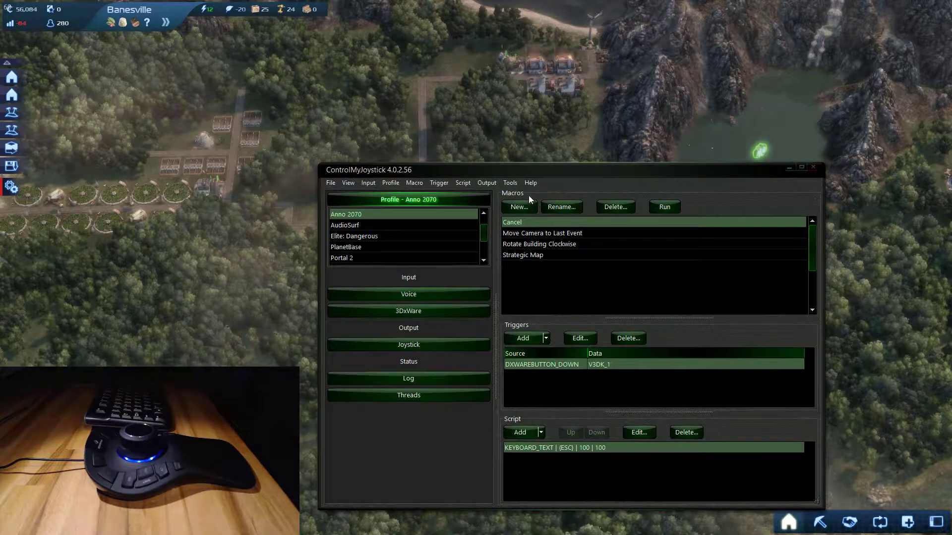
left_click(519, 224)
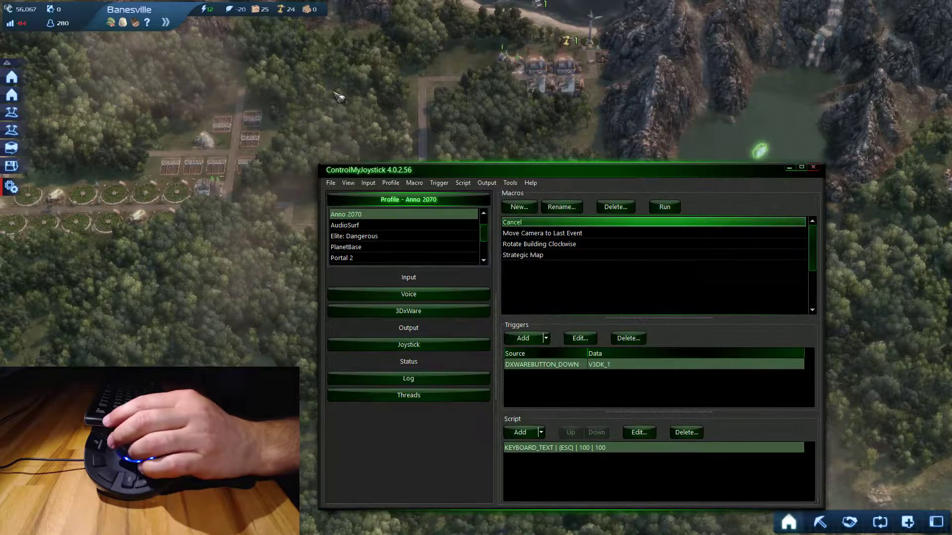
left_click(379, 29)
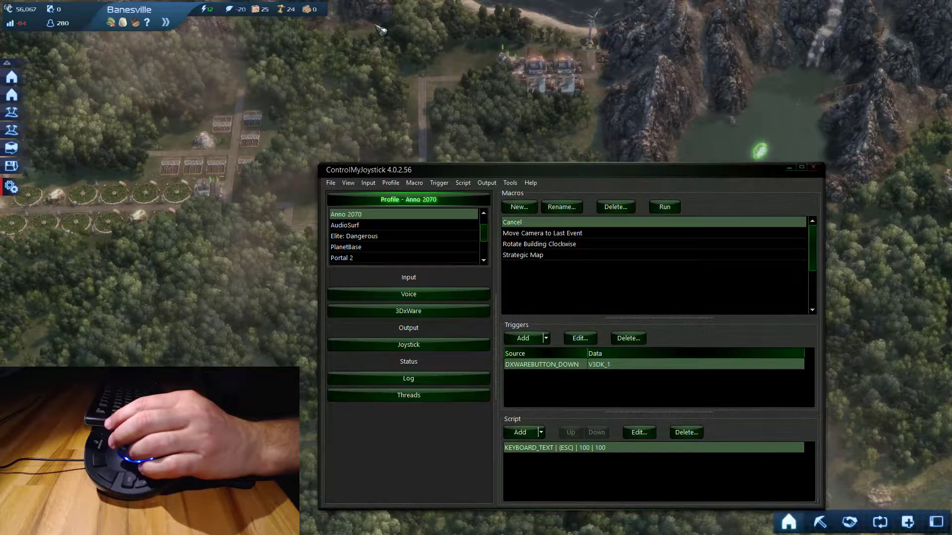
key("Left")
key("Down")
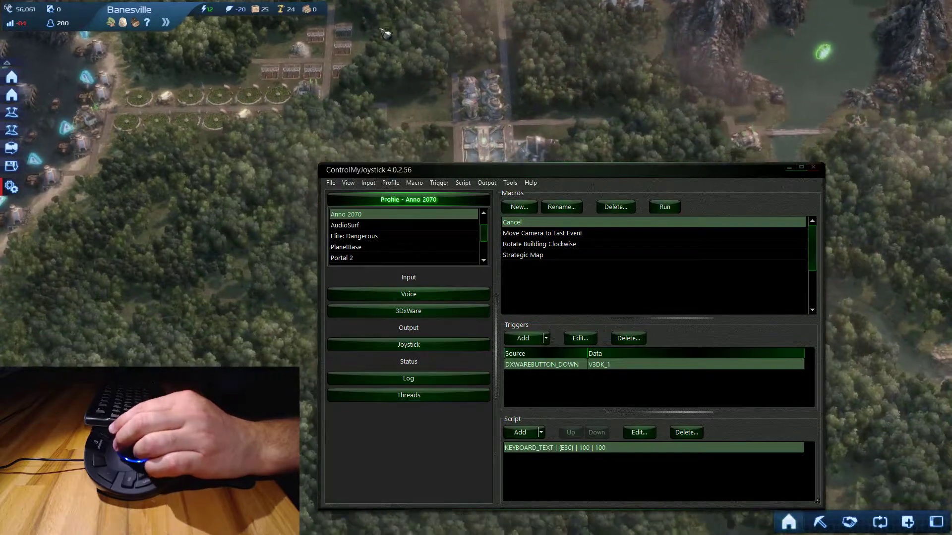
left_click(514, 174)
left_click(484, 132)
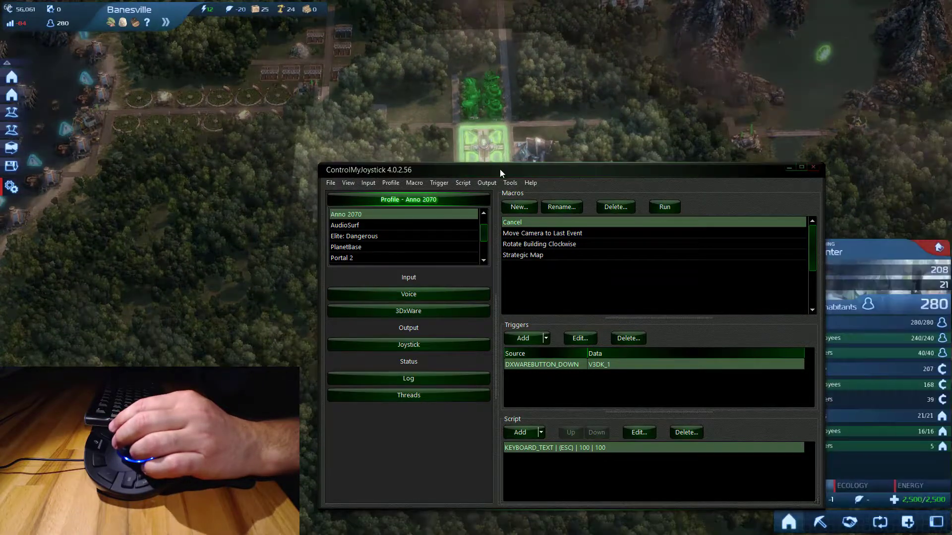
left_click(502, 172)
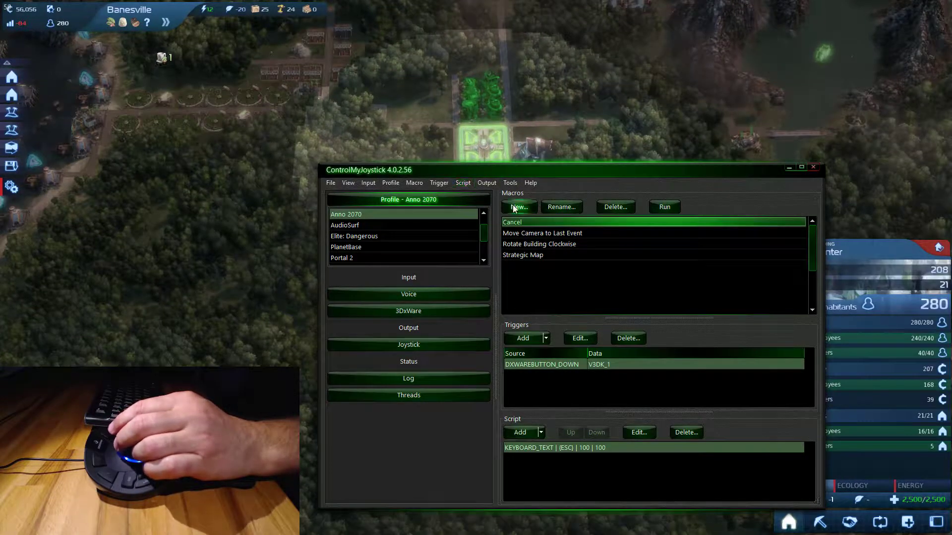
left_click(323, 154)
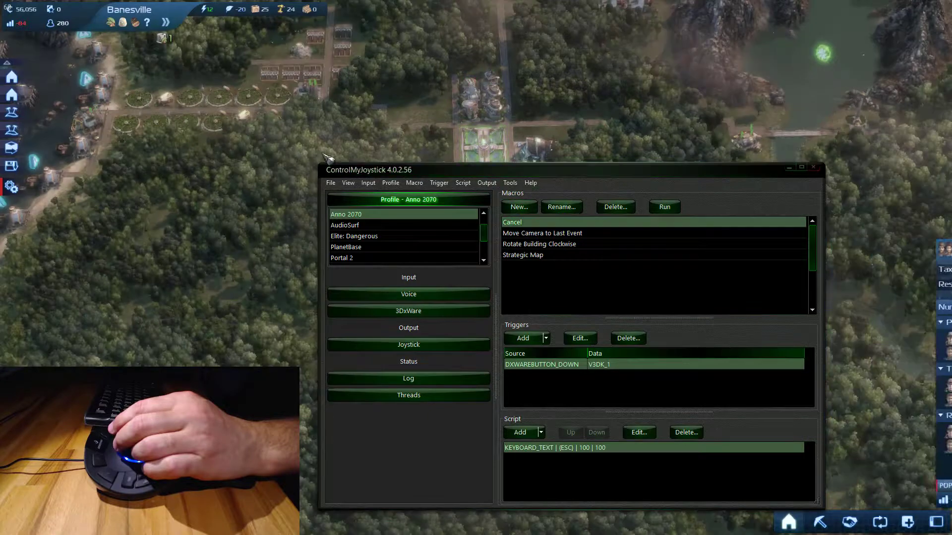
left_click(507, 174)
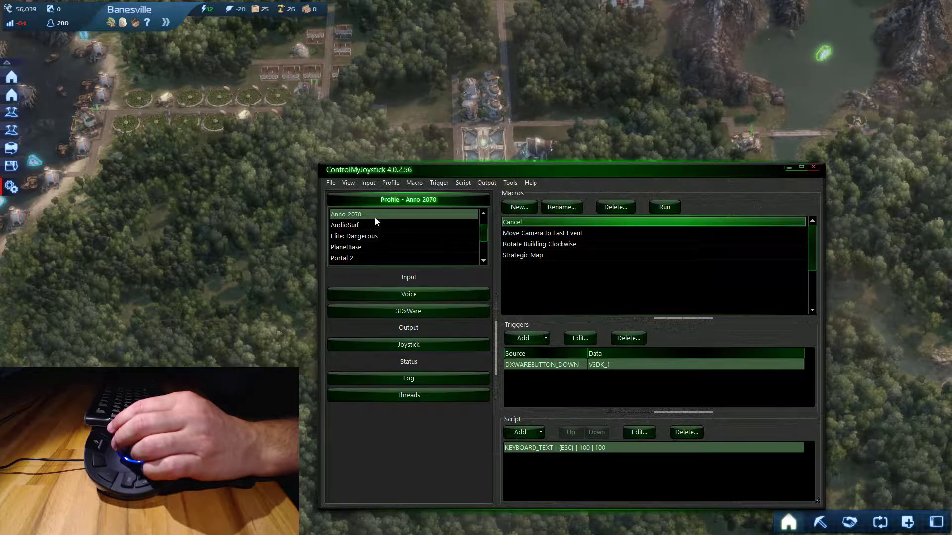
left_click(403, 212)
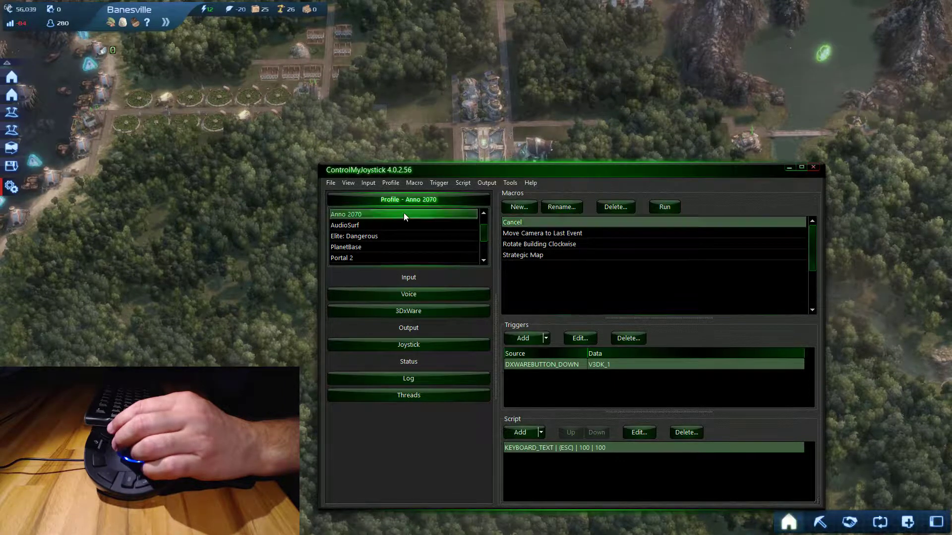
Collapse the Profile header, then review the Input > 3DxWare configuration and accept it.
left_click(402, 200)
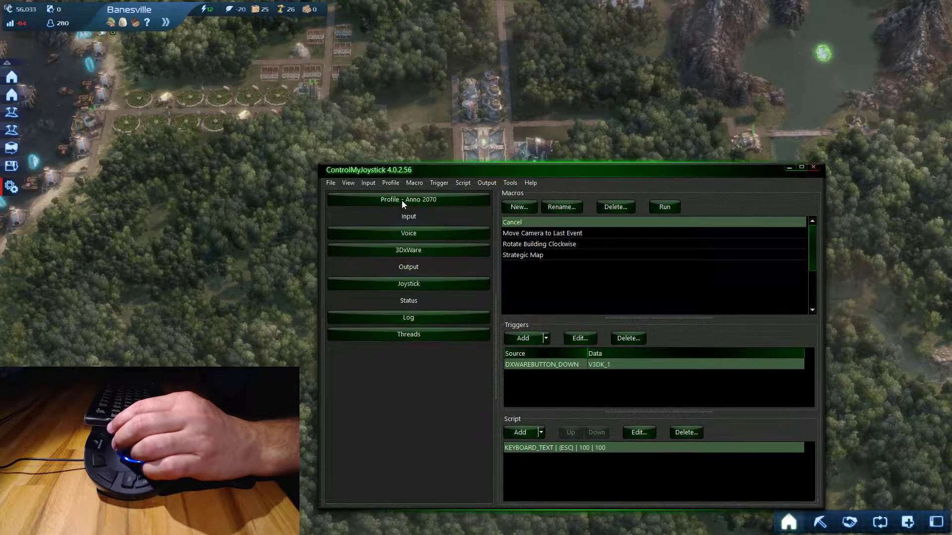
left_click(350, 182)
mouse_move(368, 184)
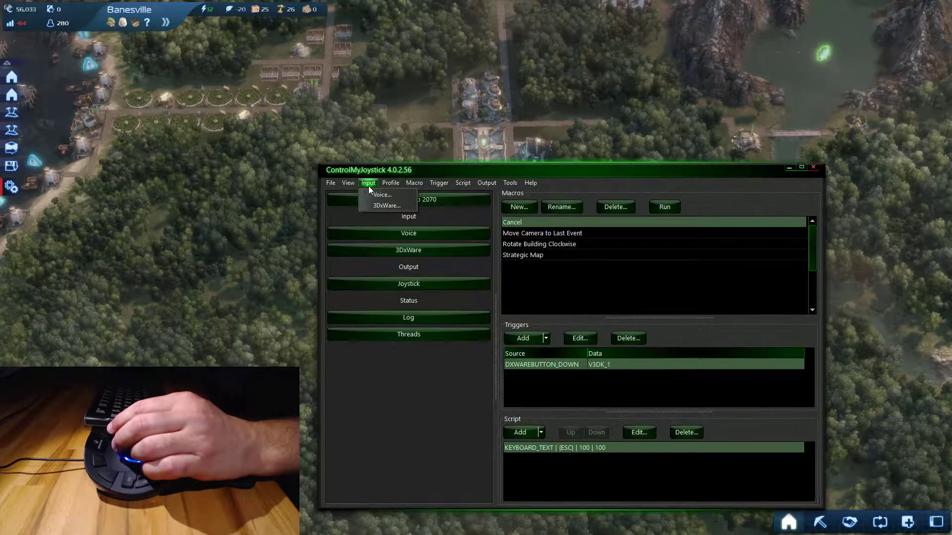
left_click(377, 206)
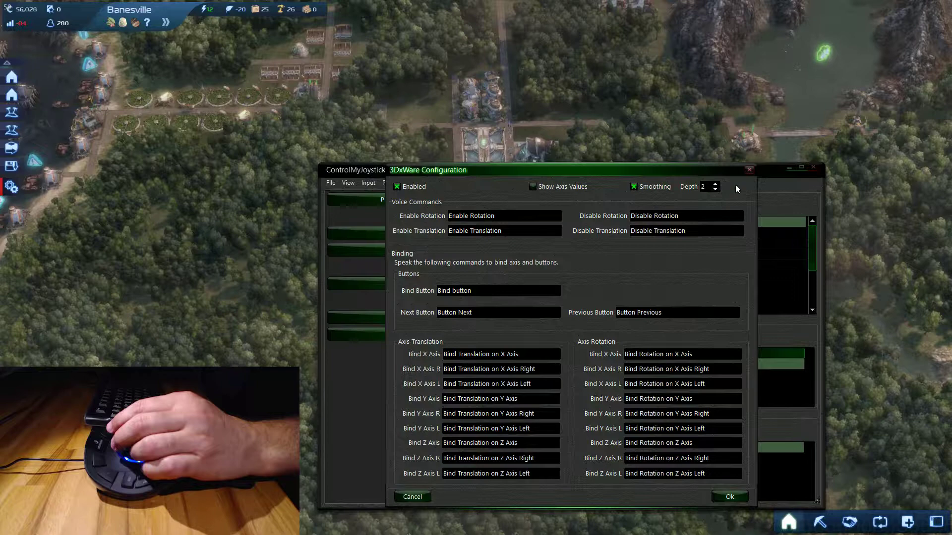
left_click(730, 496)
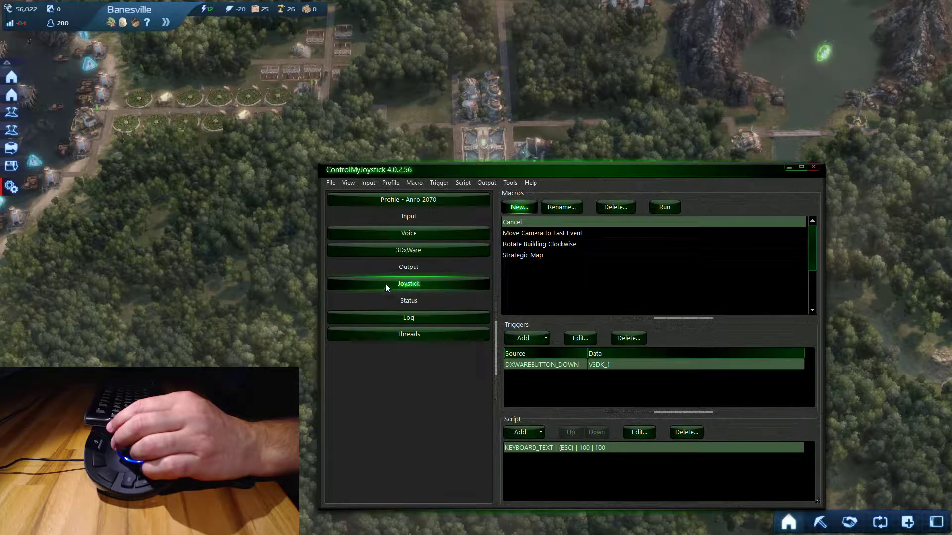
Expand the 3DxWare section and inspect the RX and RY rows of the axis table.
left_click(387, 245)
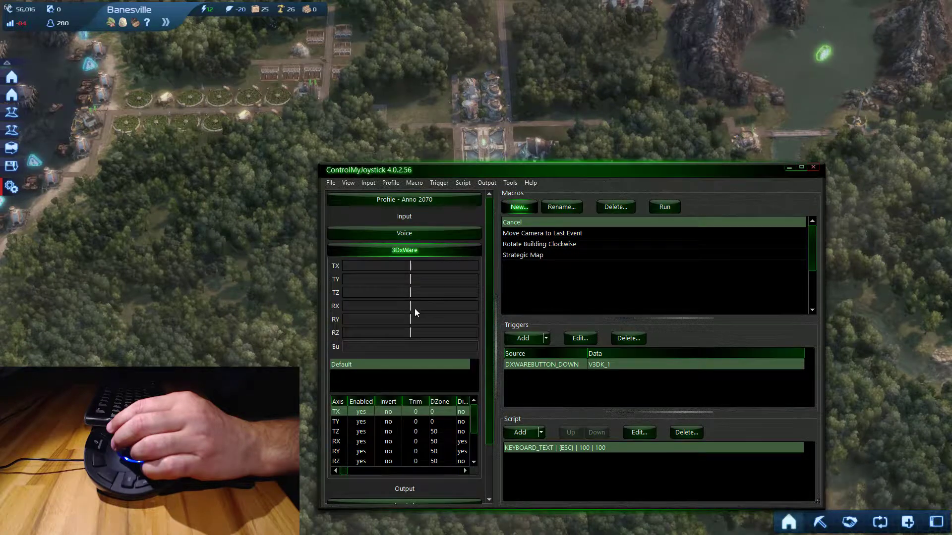
scroll(416, 310, "down", 4)
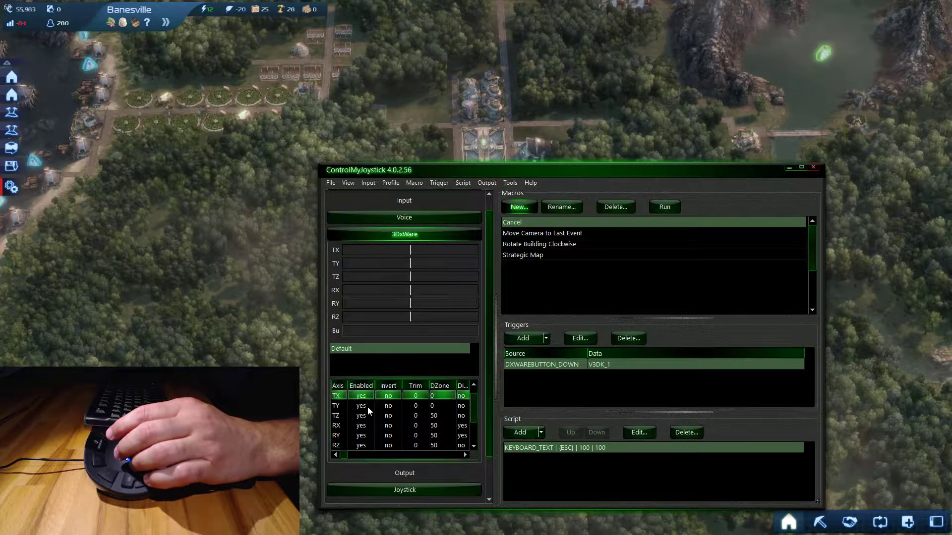
left_click(370, 423)
left_click(371, 437)
left_click(376, 454)
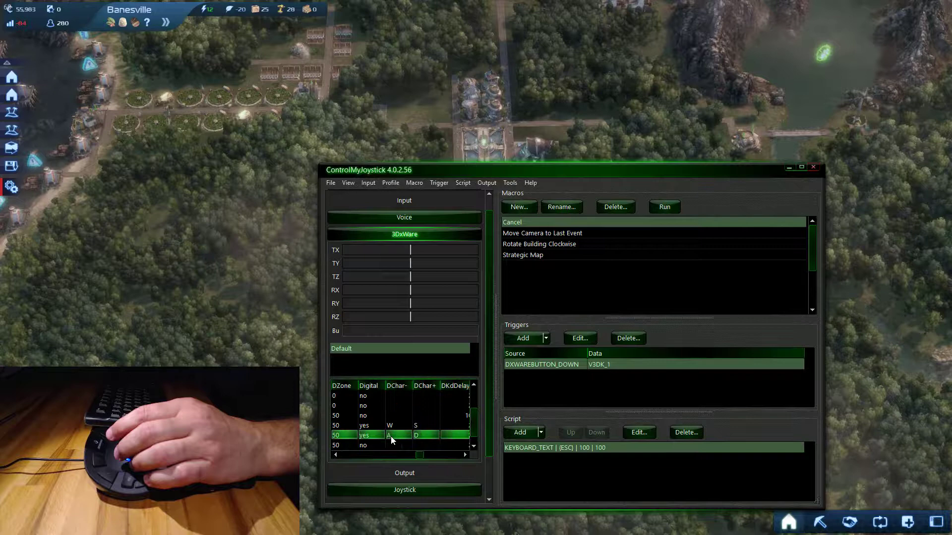
Drag the splitter right to widen the input panel, then select the RX row.
left_click(338, 454)
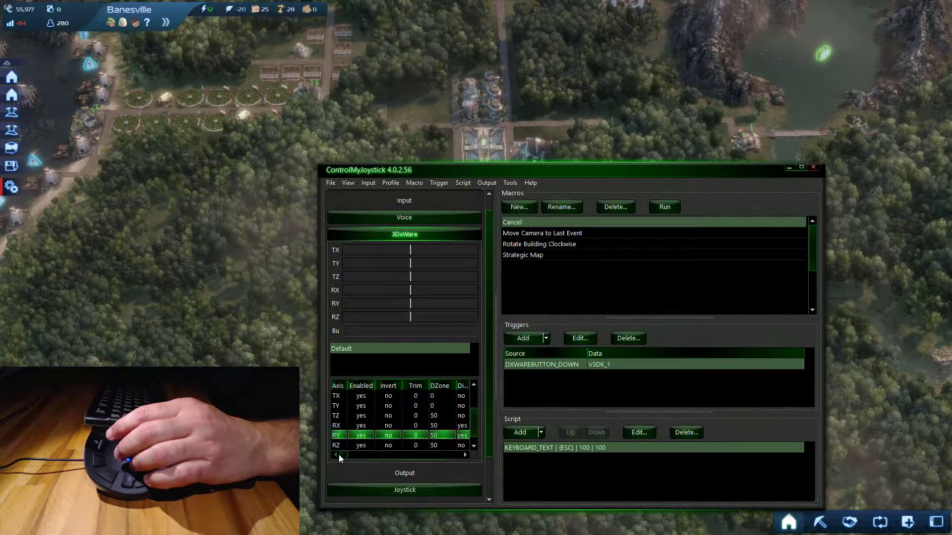
left_click_drag(497, 375, 643, 385)
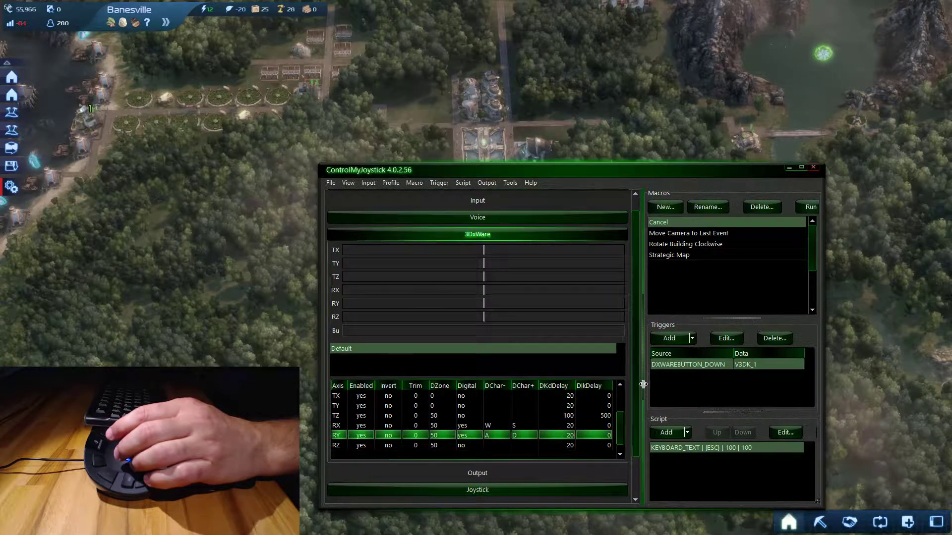
left_click(483, 425)
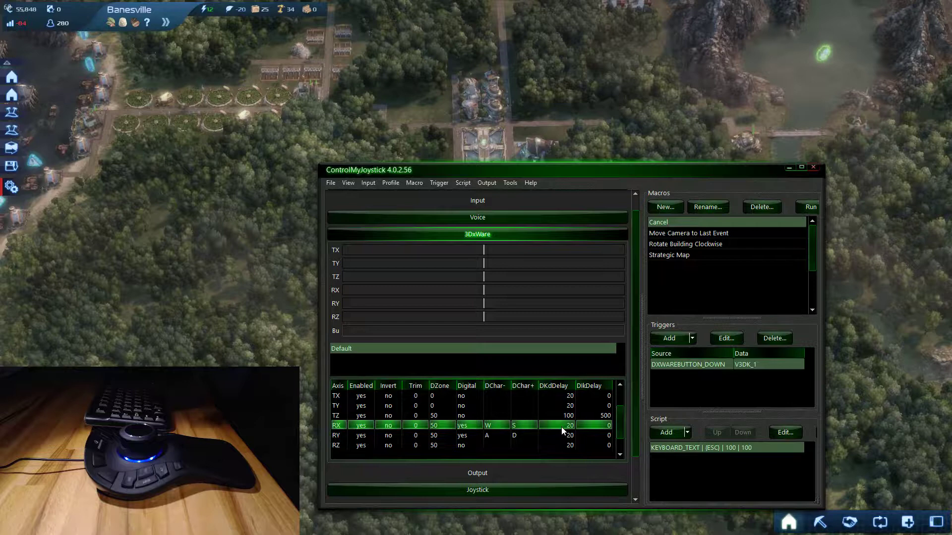
Reset the RX response curve and apply the Soft - No Explicit Deadzone preset.
double_click(516, 427)
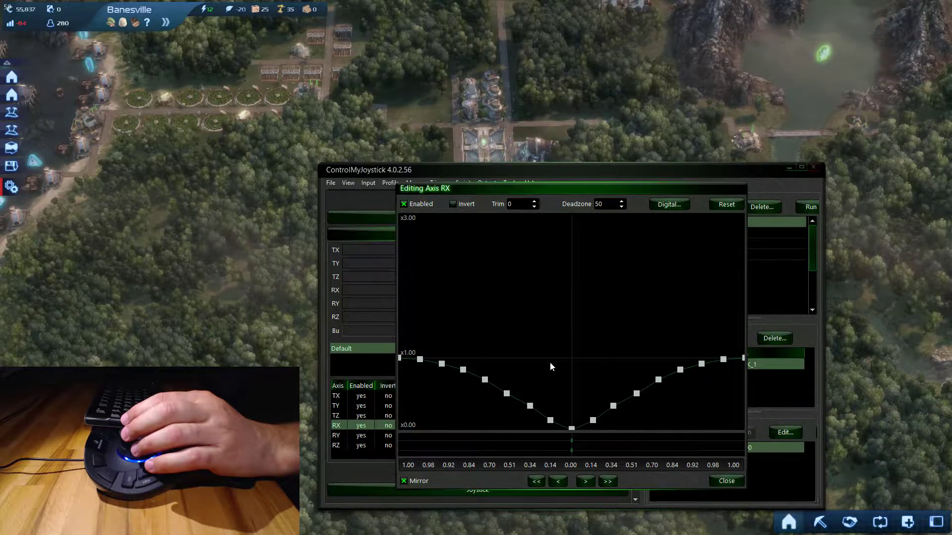
left_click(726, 205)
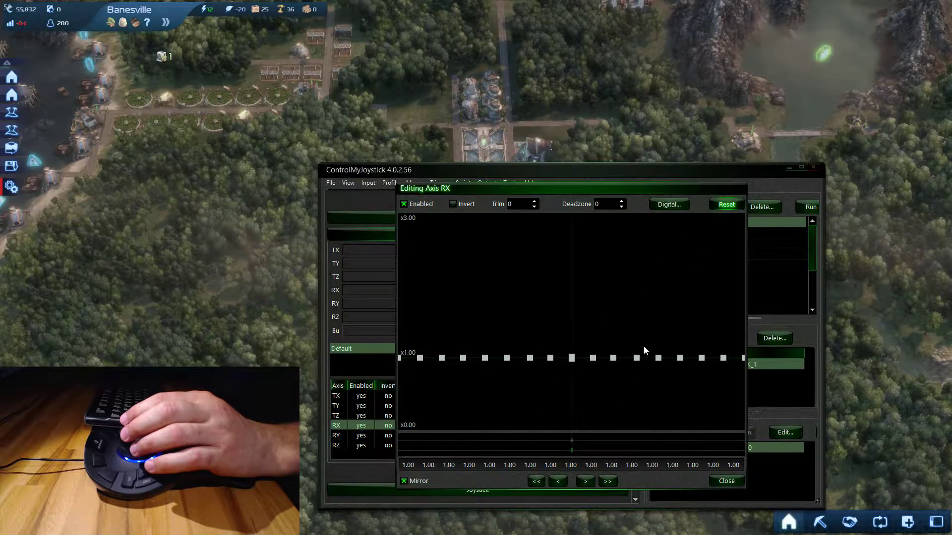
right_click(596, 313)
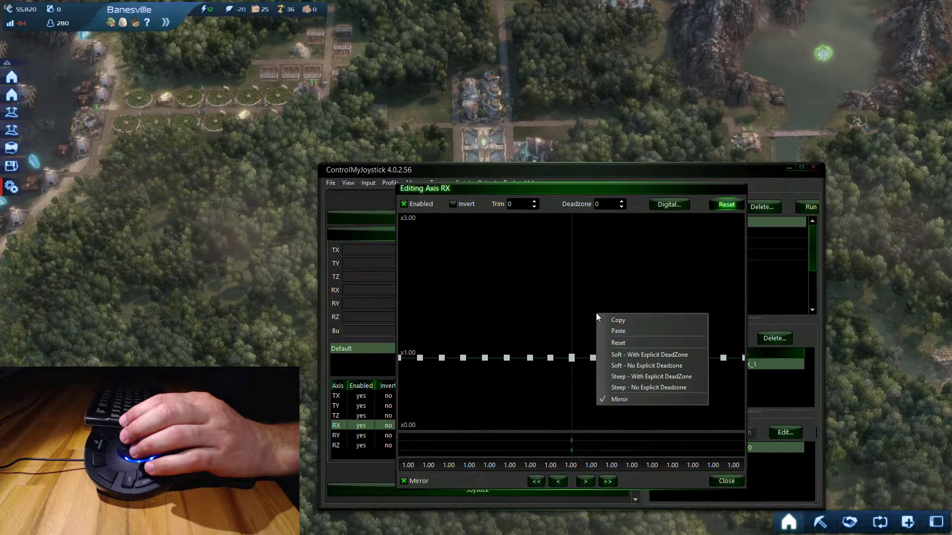
left_click(617, 367)
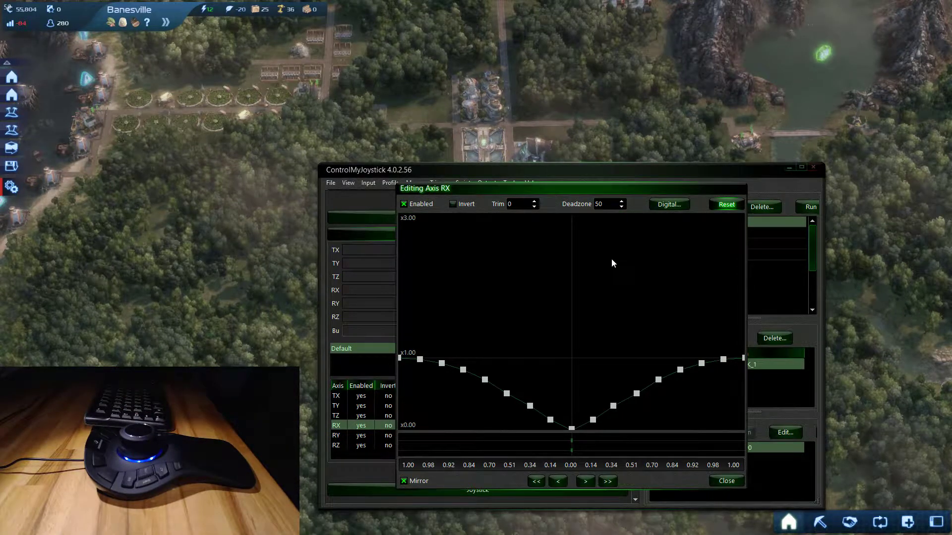
left_click_drag(603, 192, 687, 197)
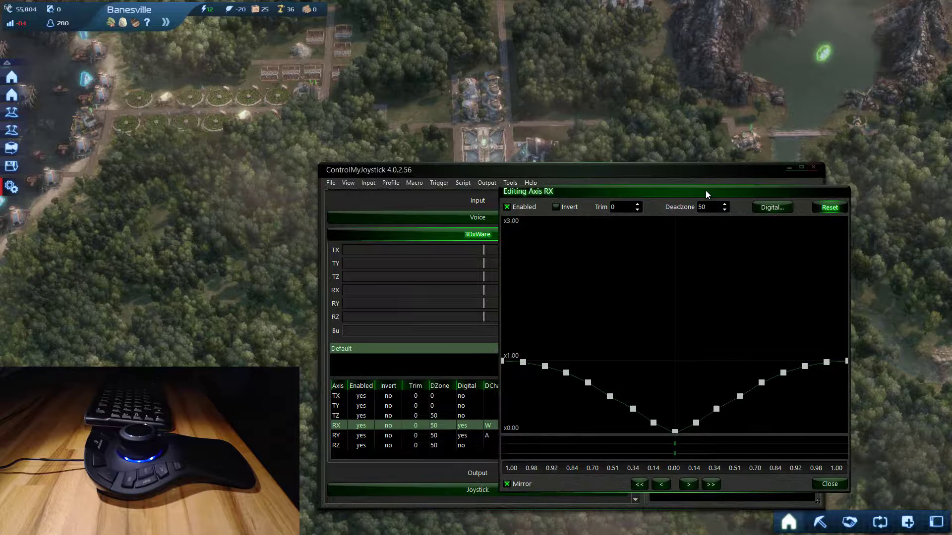
left_click_drag(706, 190, 641, 178)
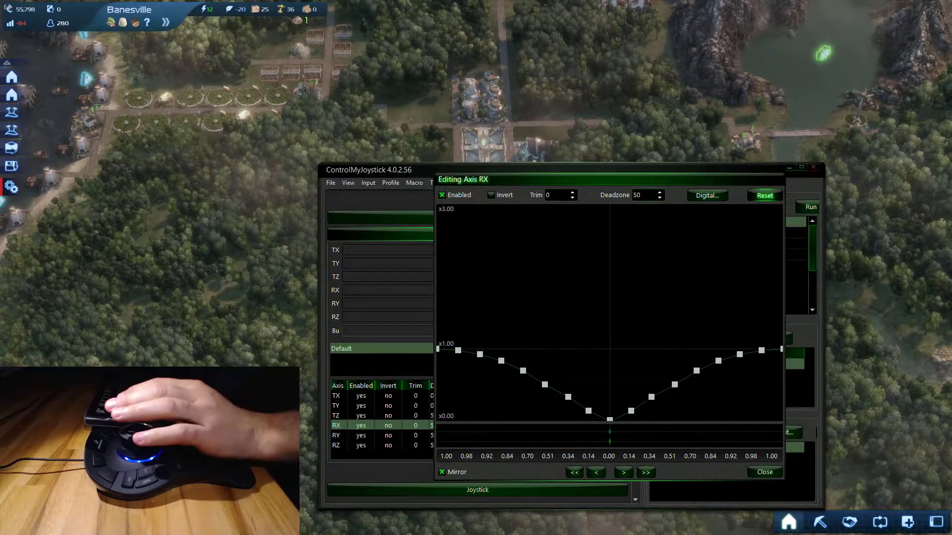
Set RX digital keys to W (negative) and S (positive), then close the RX editor.
left_click(708, 197)
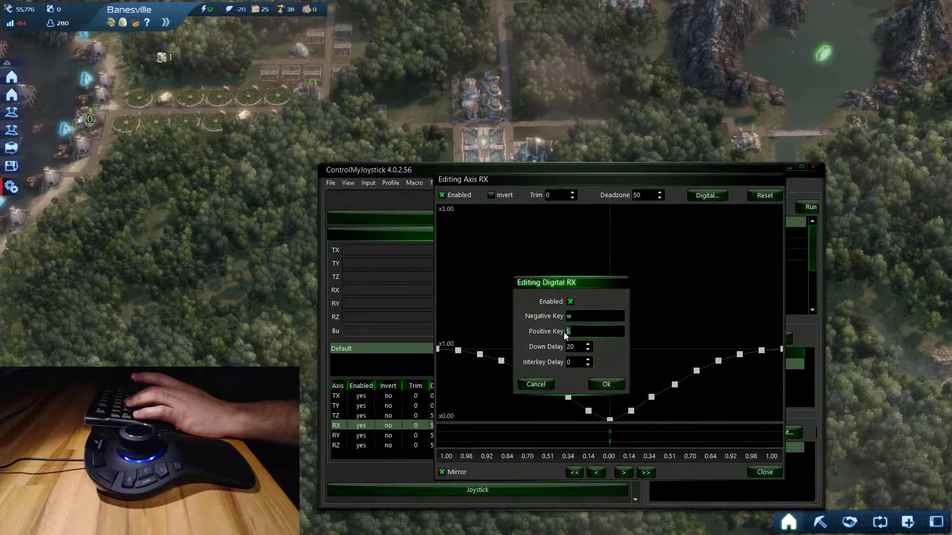
type("s")
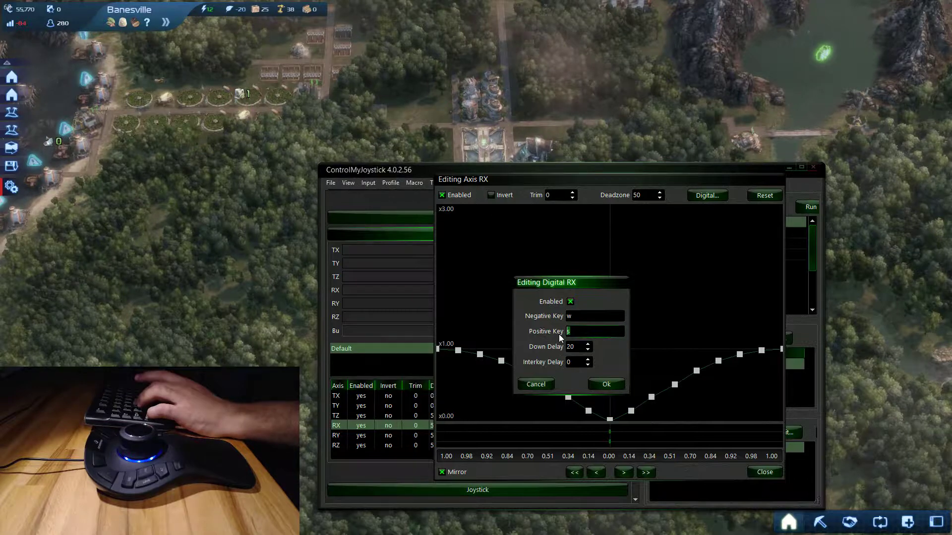
type("w")
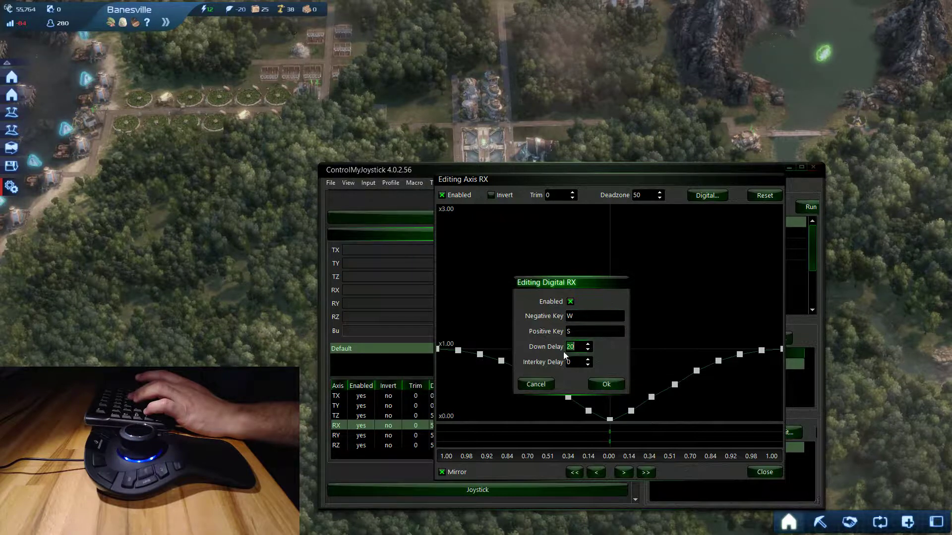
key("Tab")
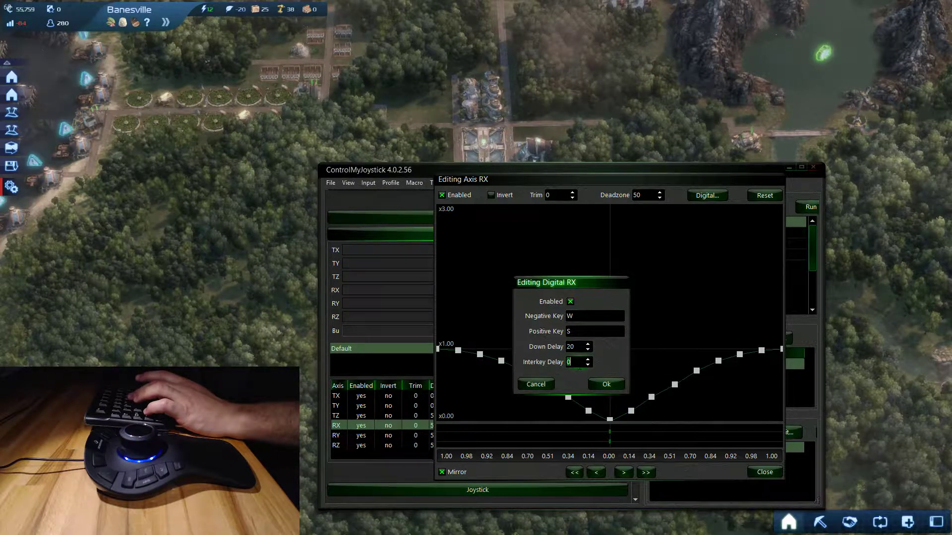
left_click(605, 385)
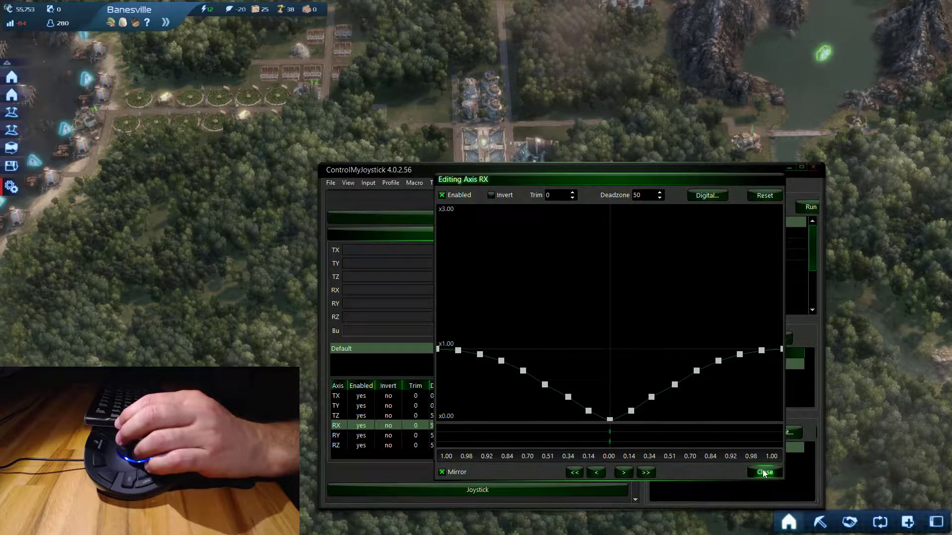
left_click(764, 472)
Open the RY axis editor and set its digital keys to A (negative) and D (positive).
double_click(481, 435)
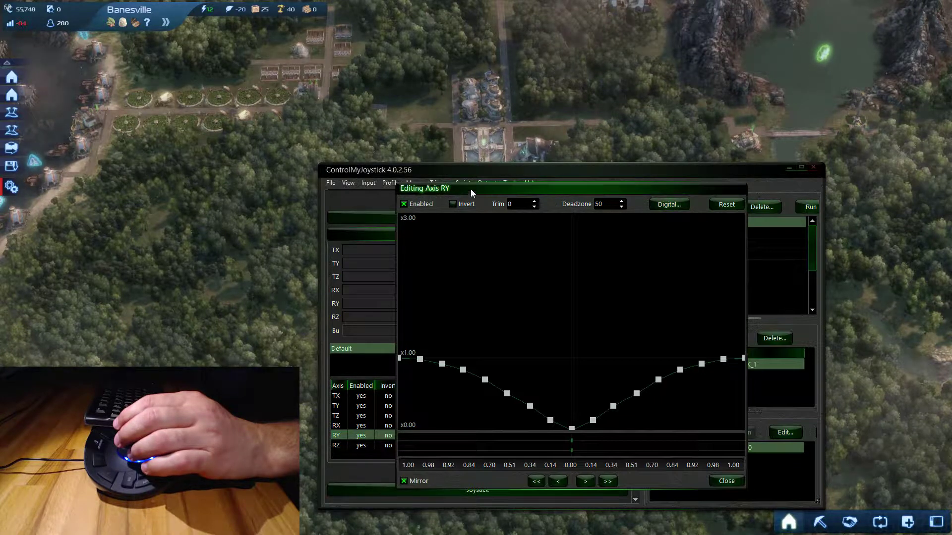
left_click_drag(520, 189, 564, 191)
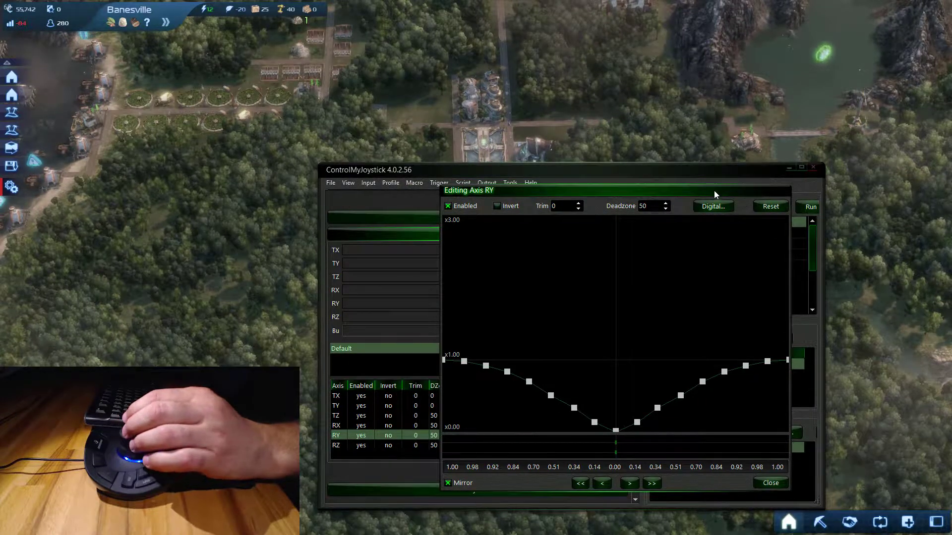
left_click_drag(757, 197, 898, 211)
left_click_drag(727, 211, 737, 209)
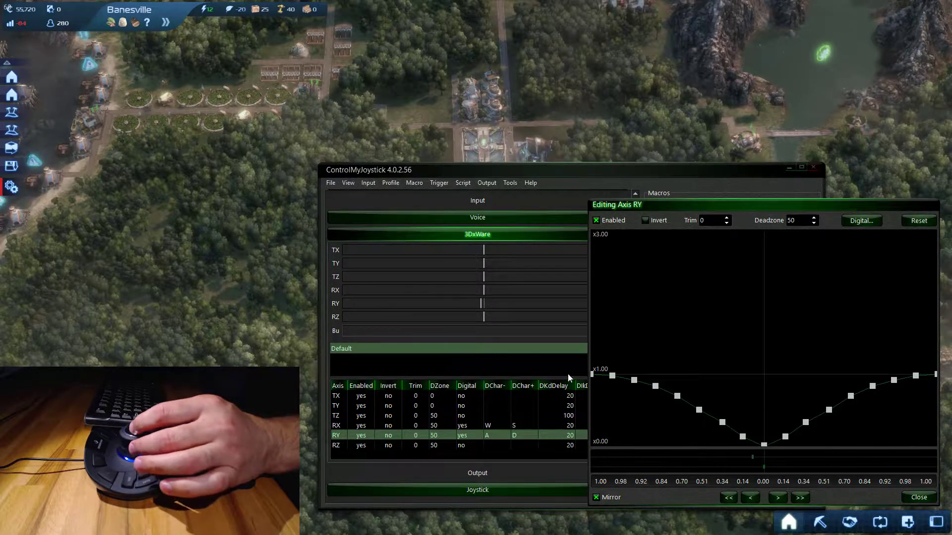
left_click_drag(780, 208, 757, 198)
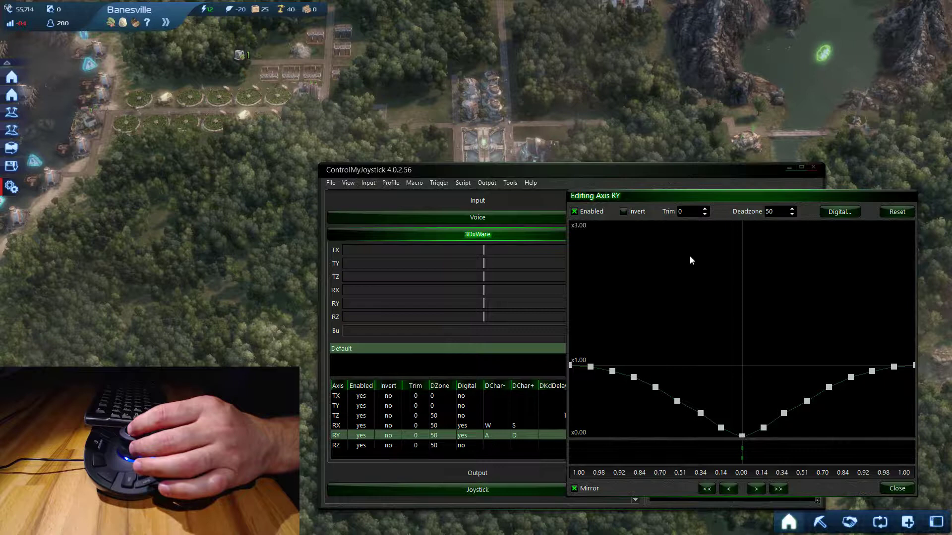
left_click(838, 212)
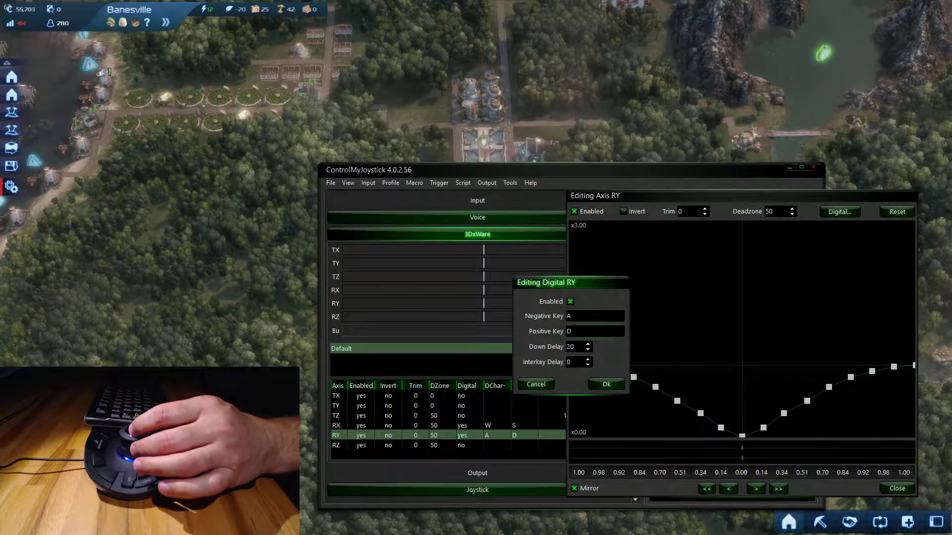
left_click(606, 384)
Close the RY axis editor and move the ControlMyJoystick window off the game view.
left_click(895, 488)
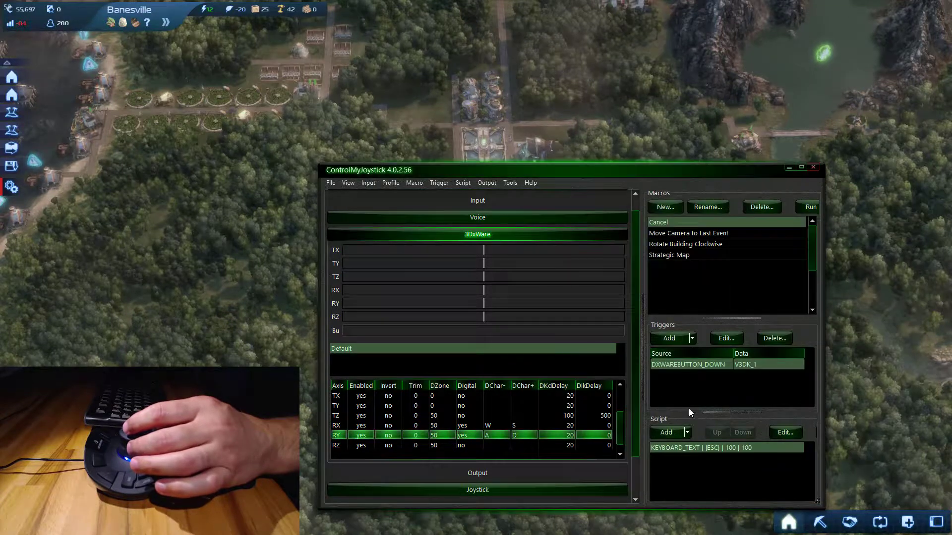
left_click_drag(629, 179, 634, 184)
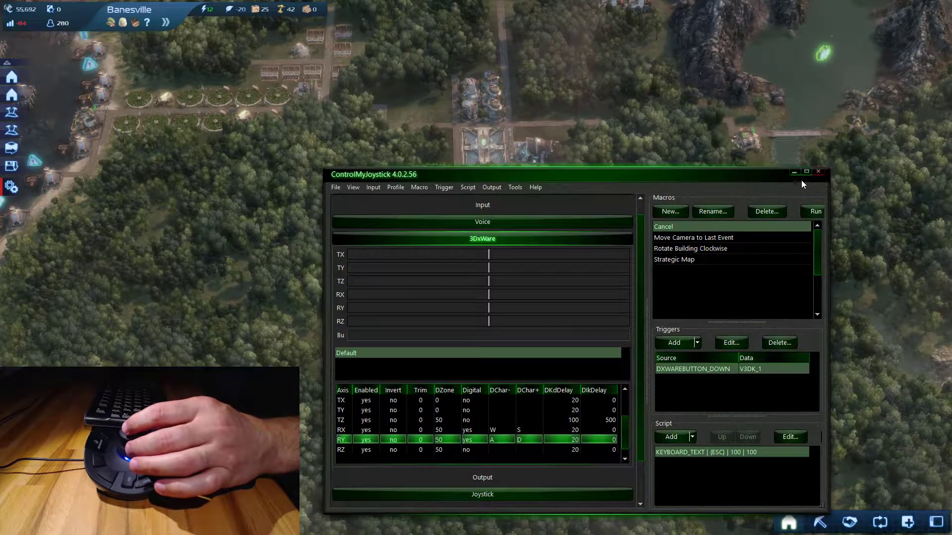
left_click_drag(559, 176, 951, 207)
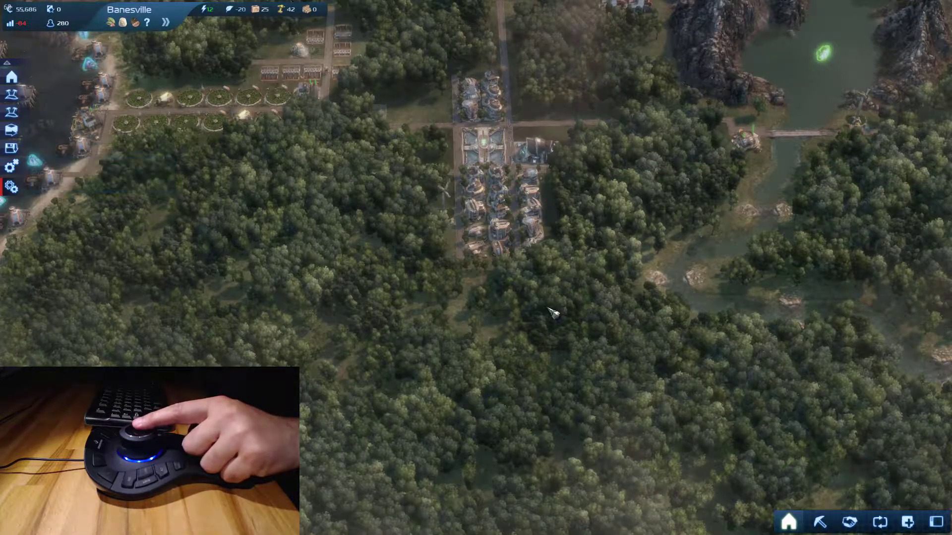
Pan the Anno 2070 map left and right over the sea, then north and south along the coast.
key("Left")
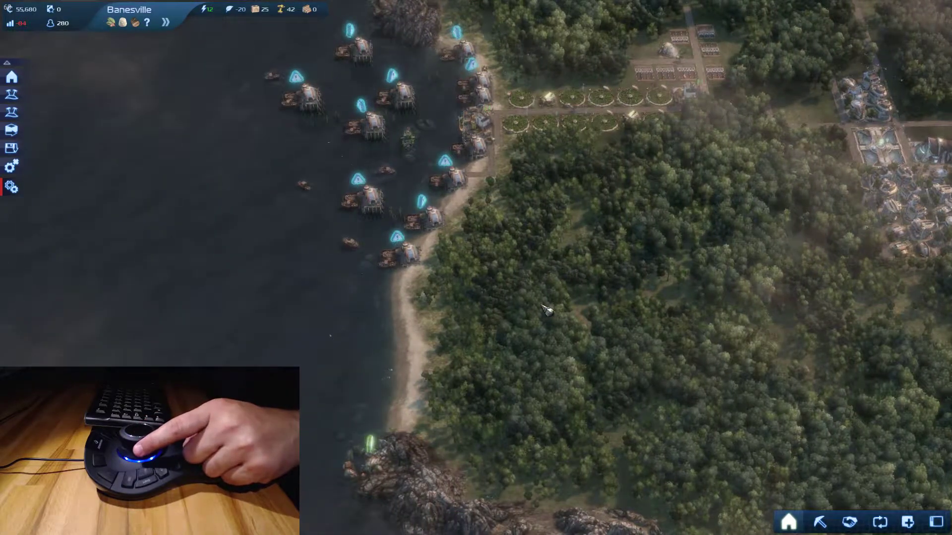
key("Right")
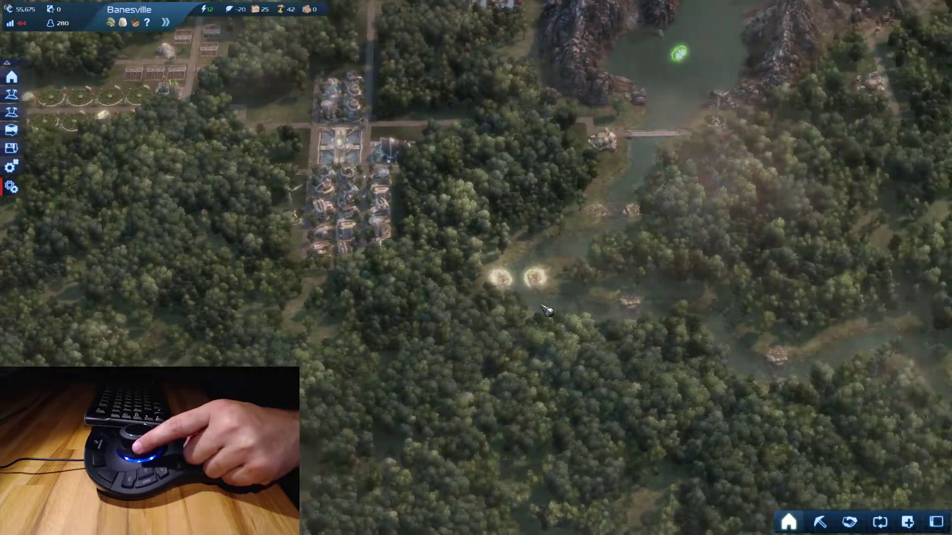
key("Right")
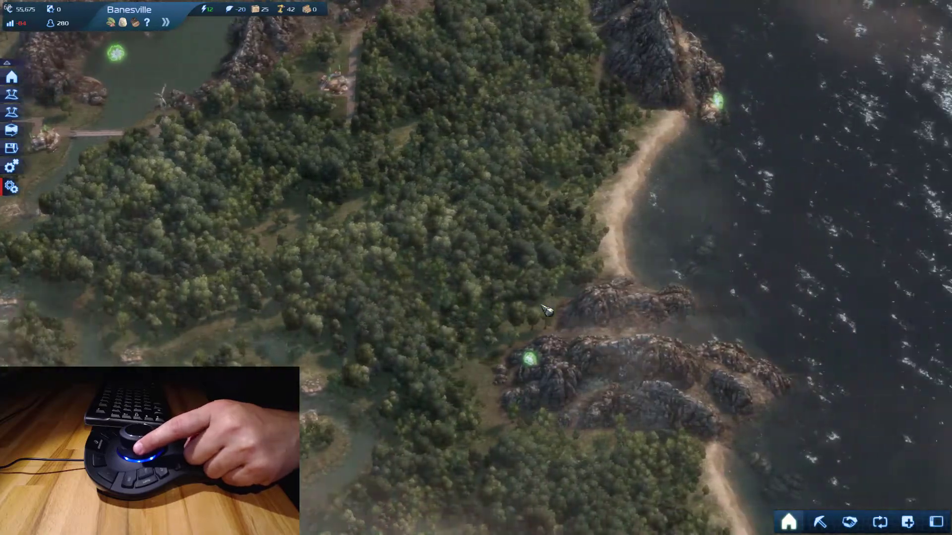
key("Right")
key("Left")
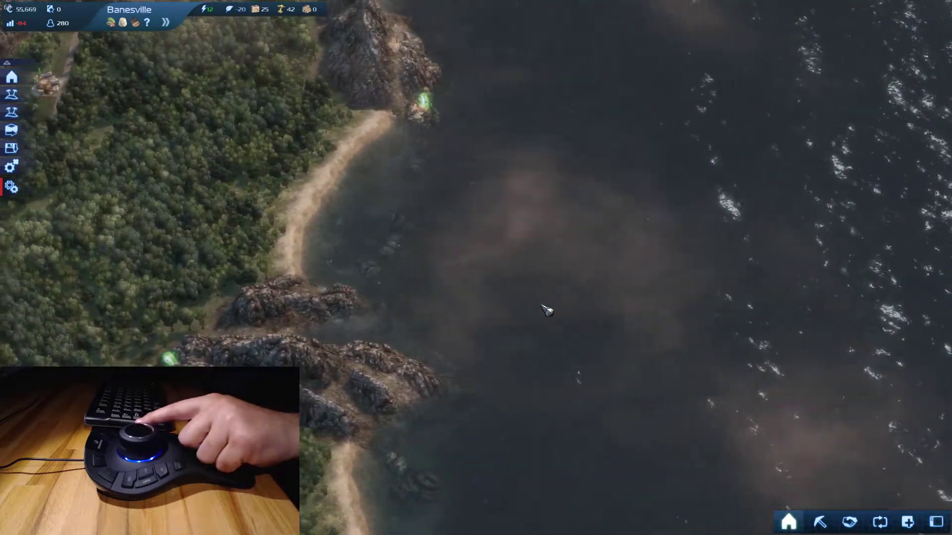
key("Up")
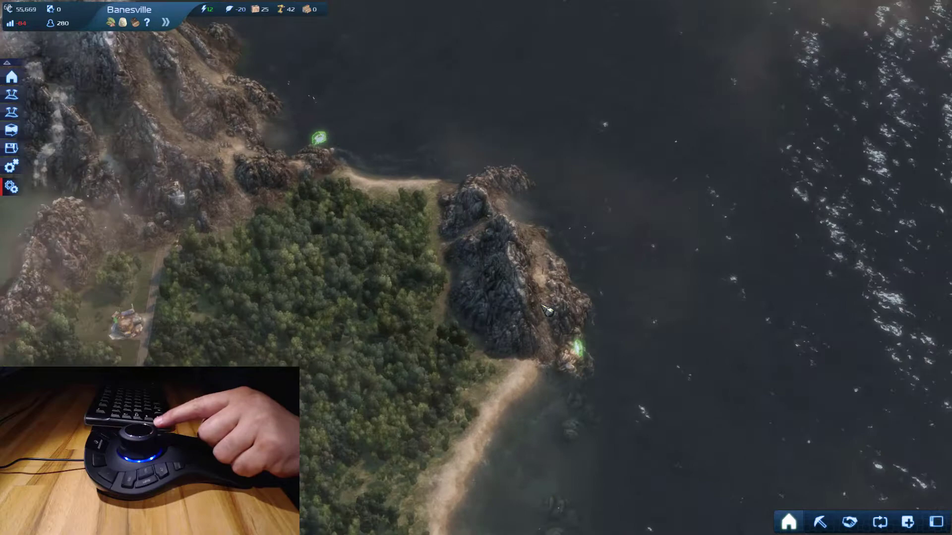
key("Down")
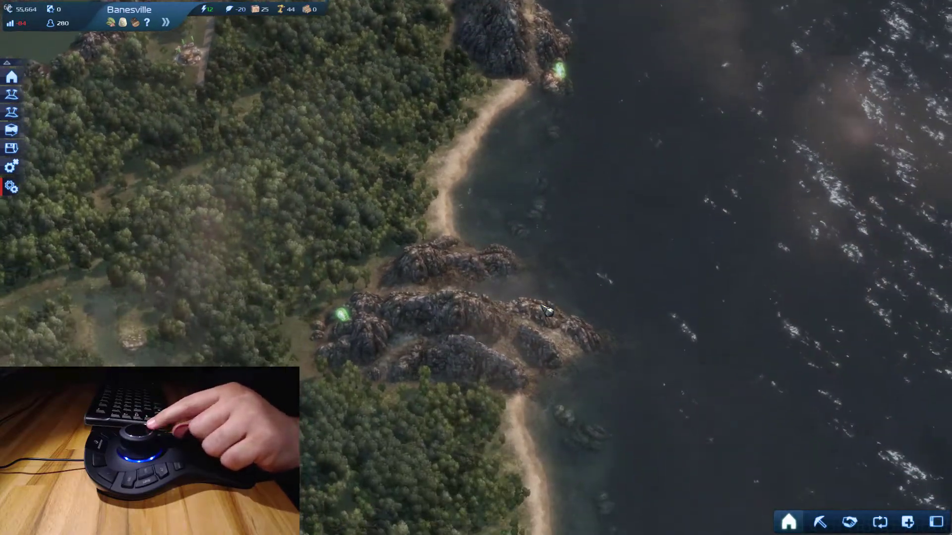
key("Up")
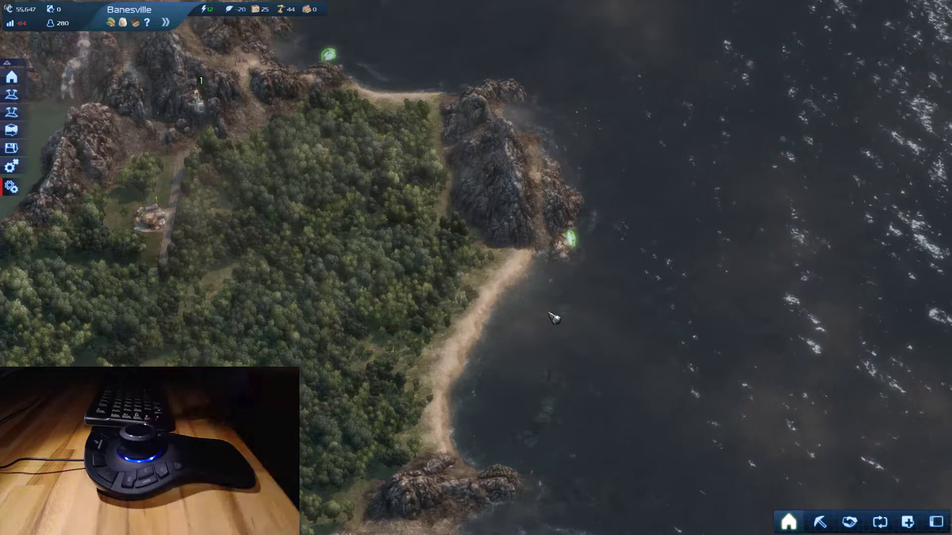
Pan back over the forest toward the settlement and up to the lake.
key("Left")
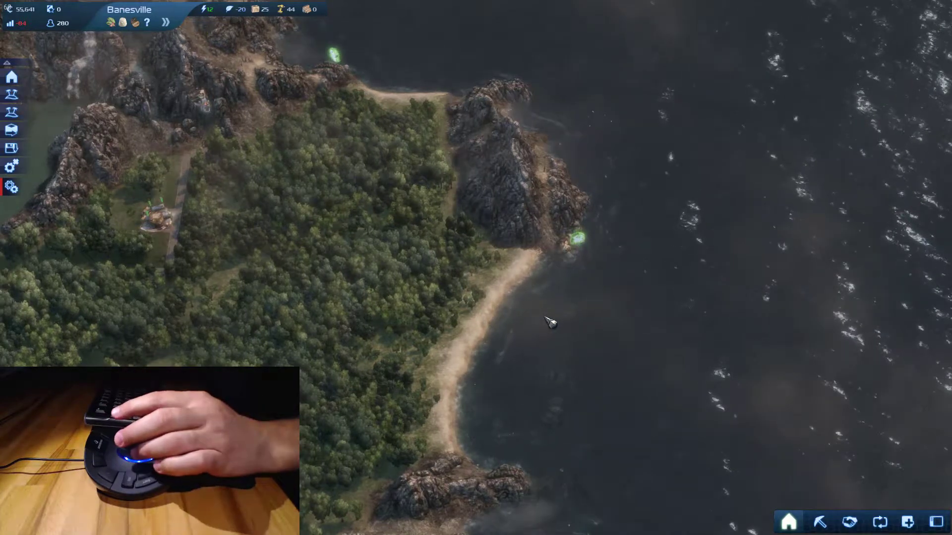
key("Left")
key("Down")
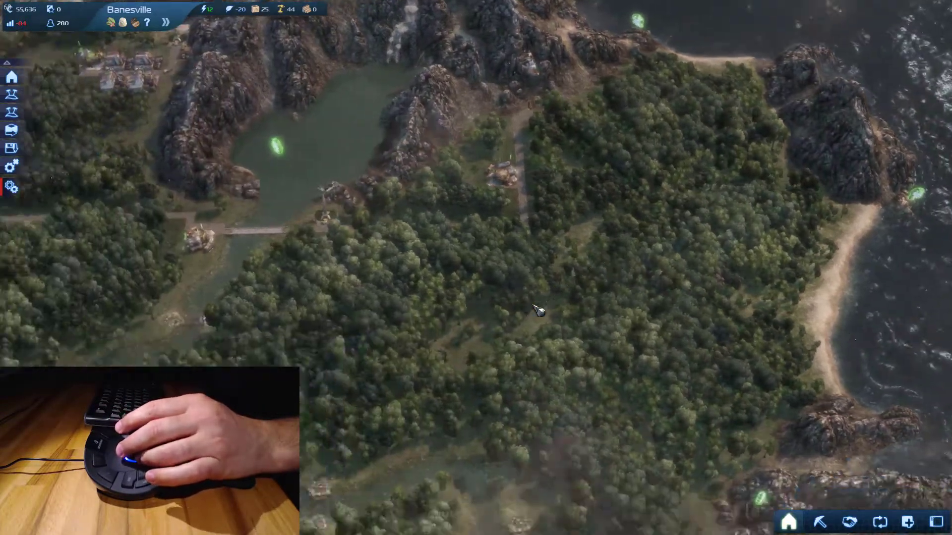
key("Left")
key("Down")
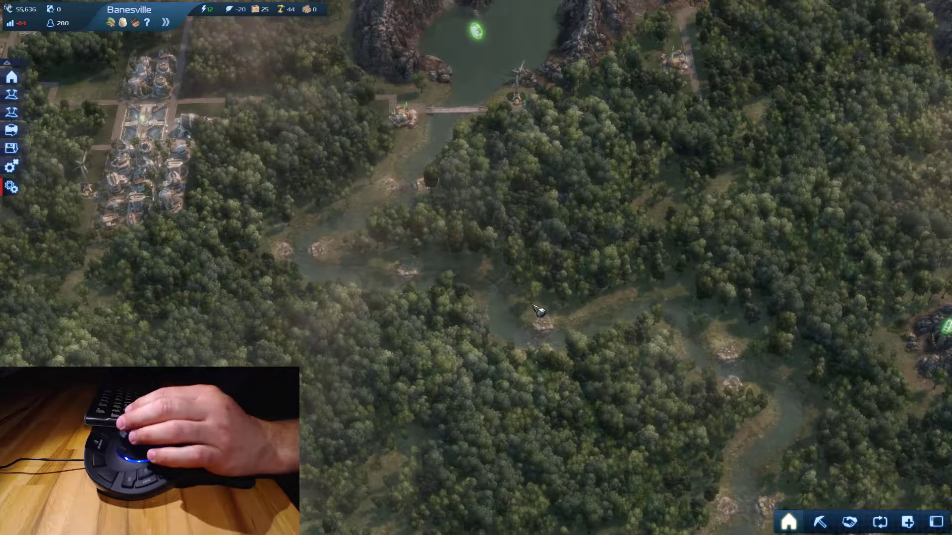
key("Up")
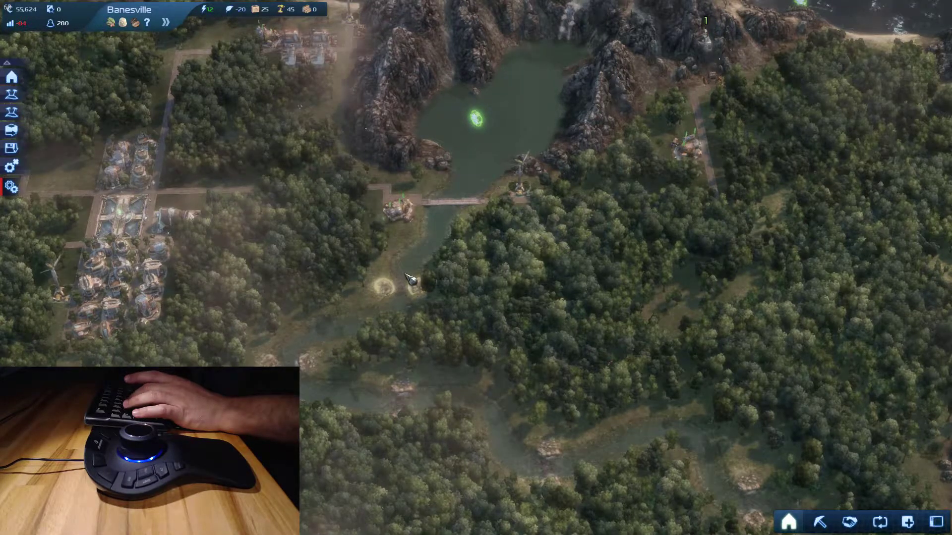
Scroll the camera north with W out over the sea to the map-edge grid.
key("w")
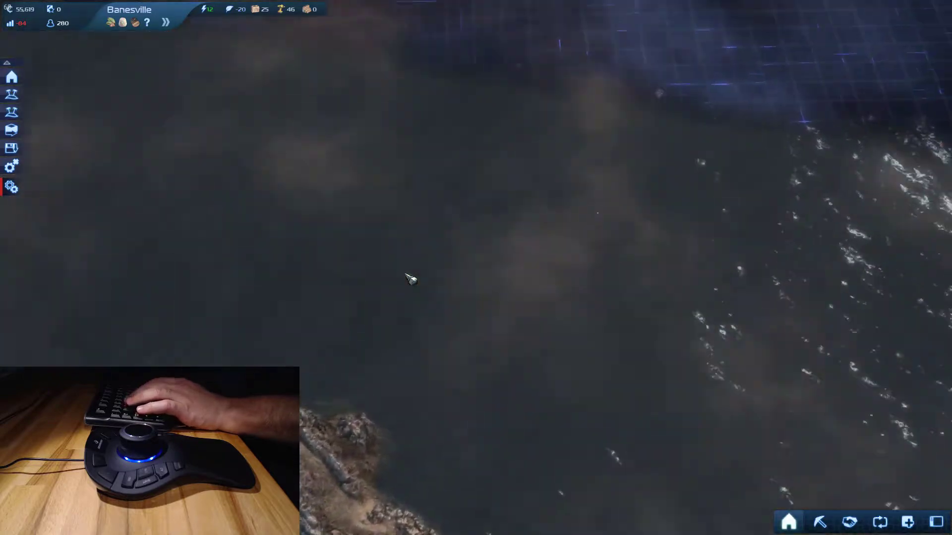
key("w")
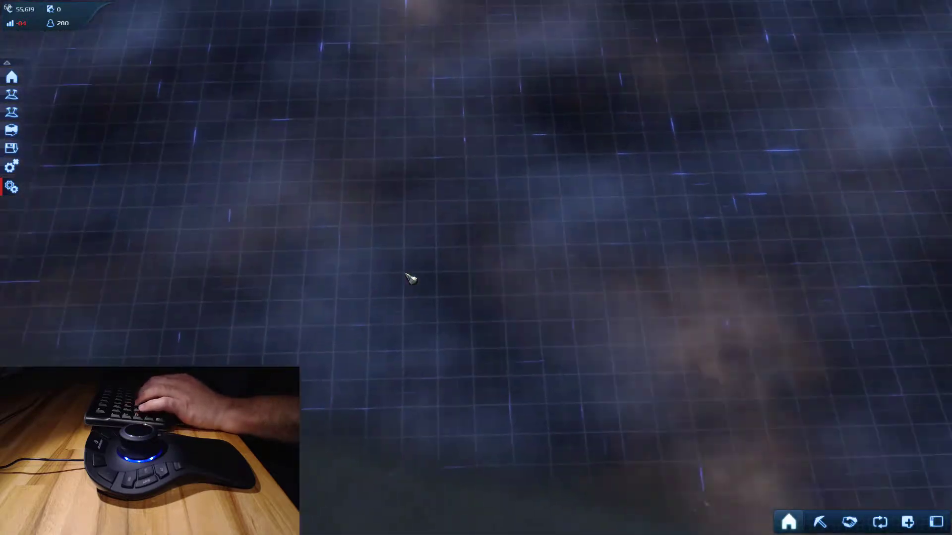
key("w")
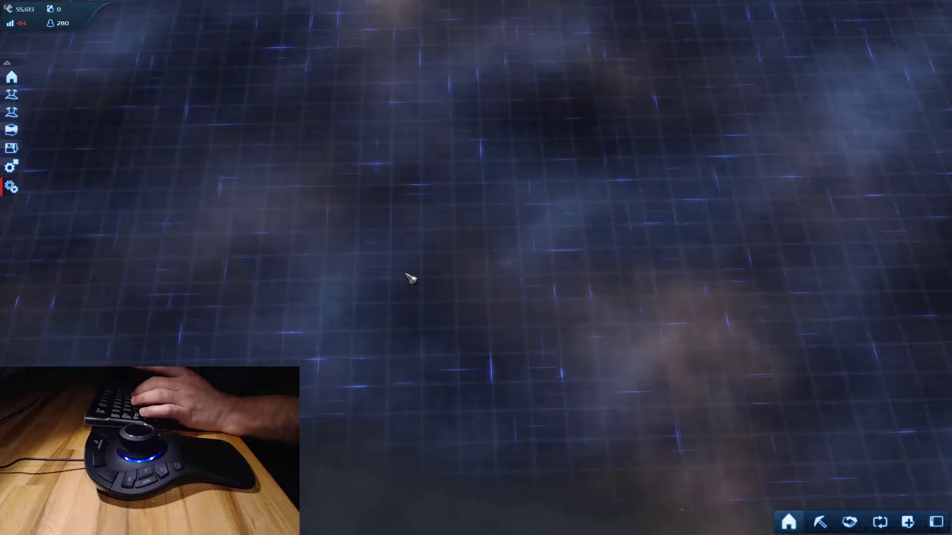
key("w")
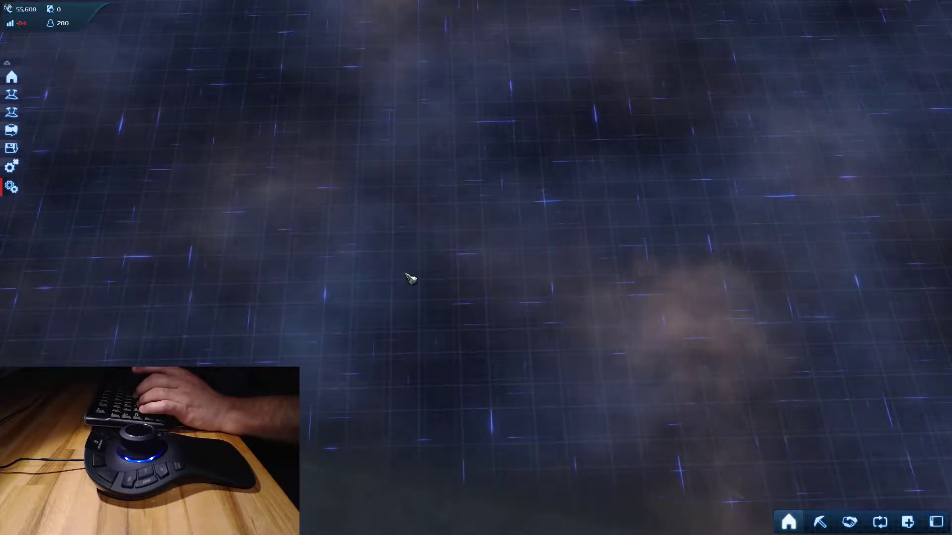
Scroll south back onto the island with S/A/D, then along its forested, rocky coastline.
key("s")
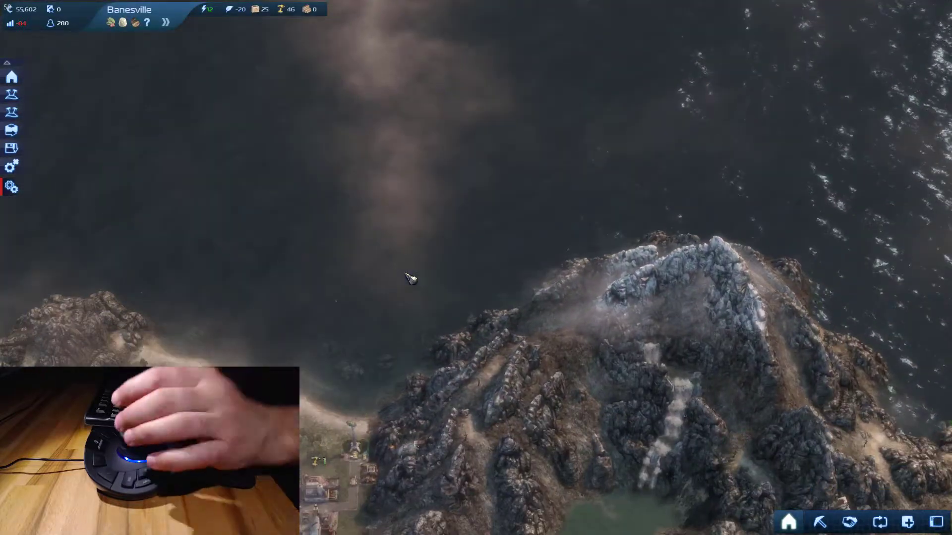
key("s")
key("d")
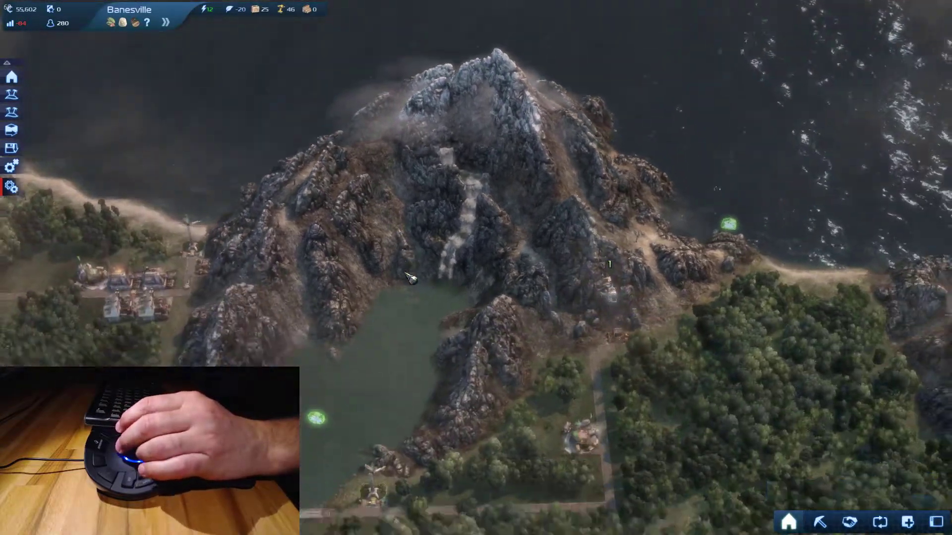
key("s")
key("a")
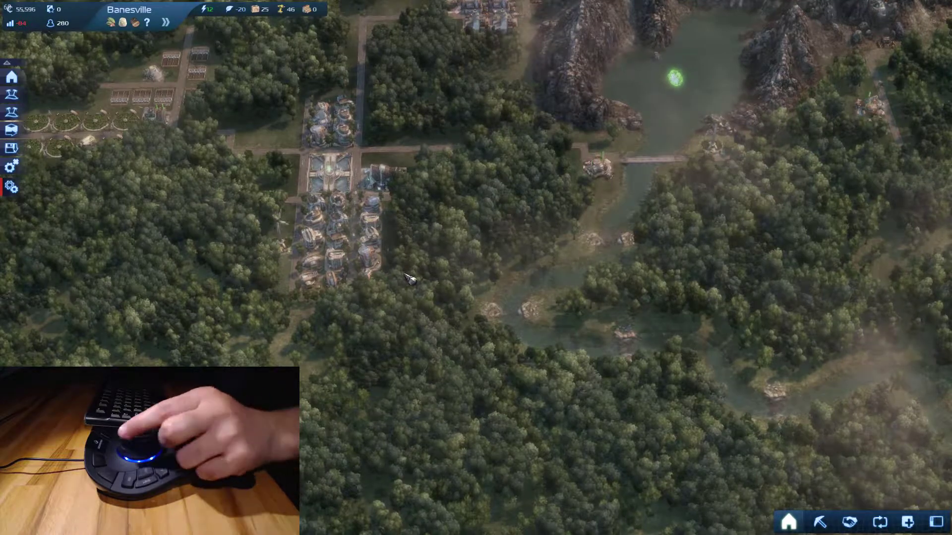
key("s")
key("a")
key("s")
key("a")
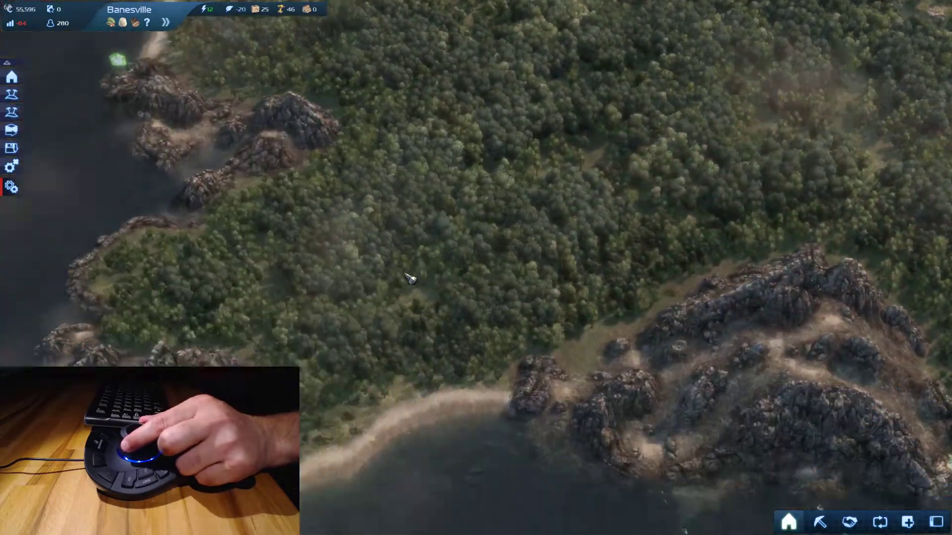
key("d")
key("w")
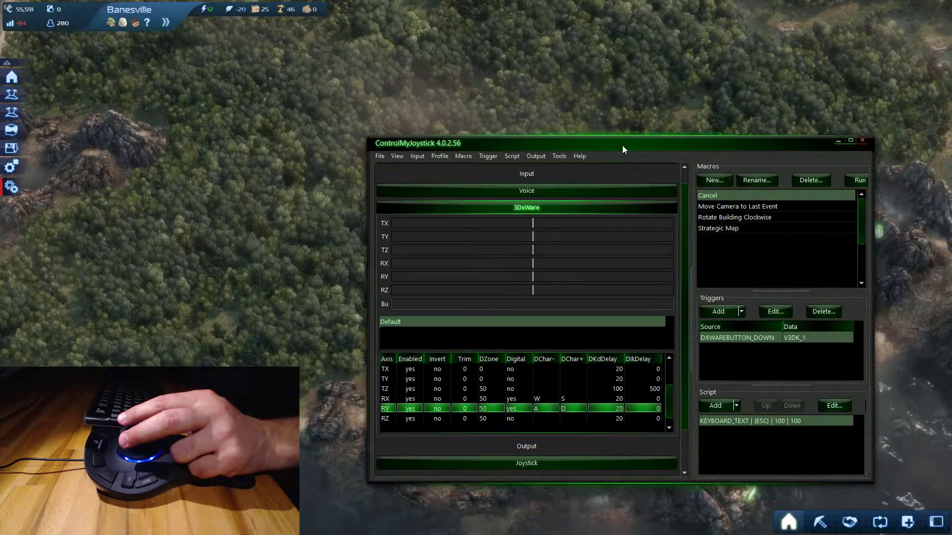
left_click_drag(623, 144, 693, 173)
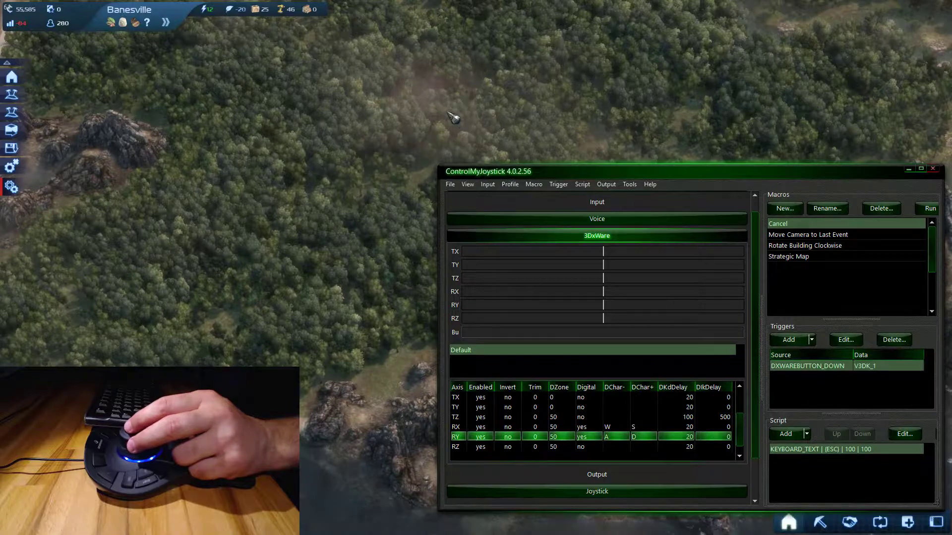
left_click(448, 113)
key("d")
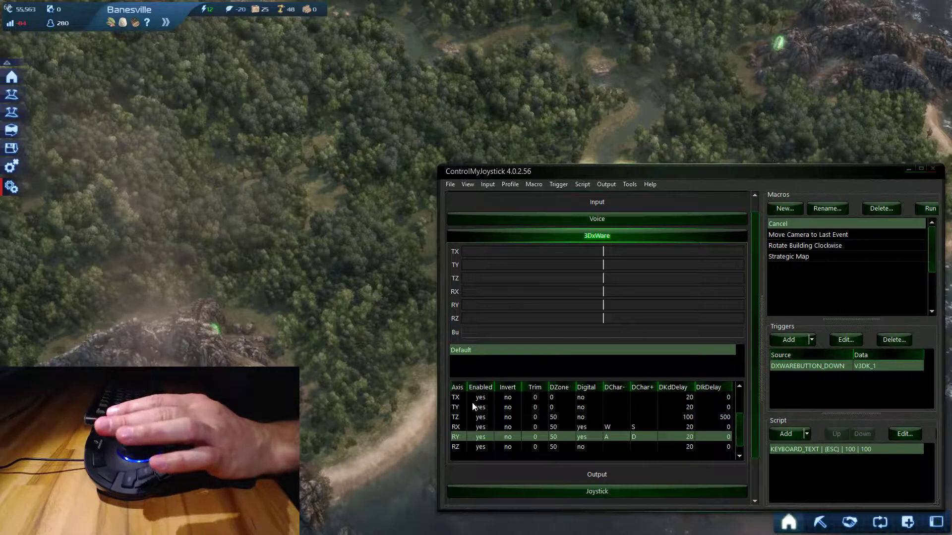
double_click(492, 436)
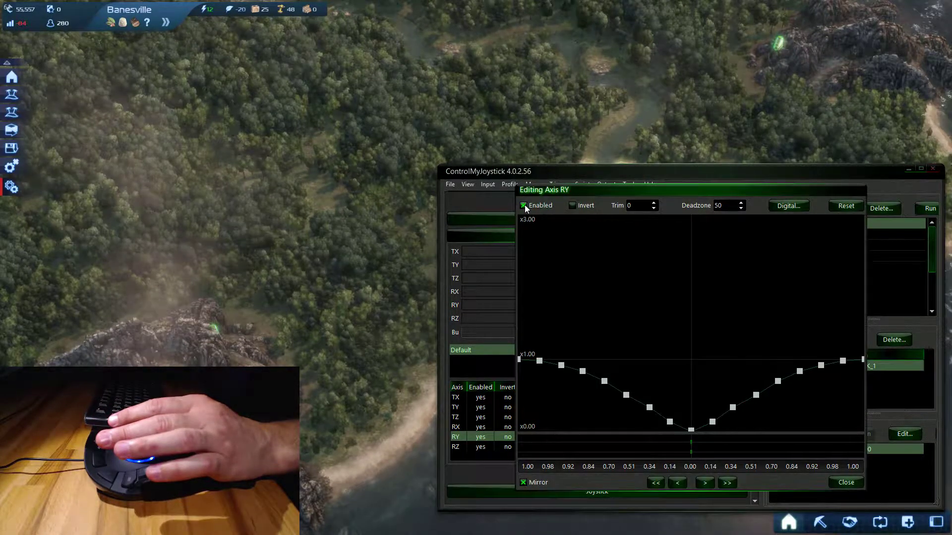
left_click(845, 482)
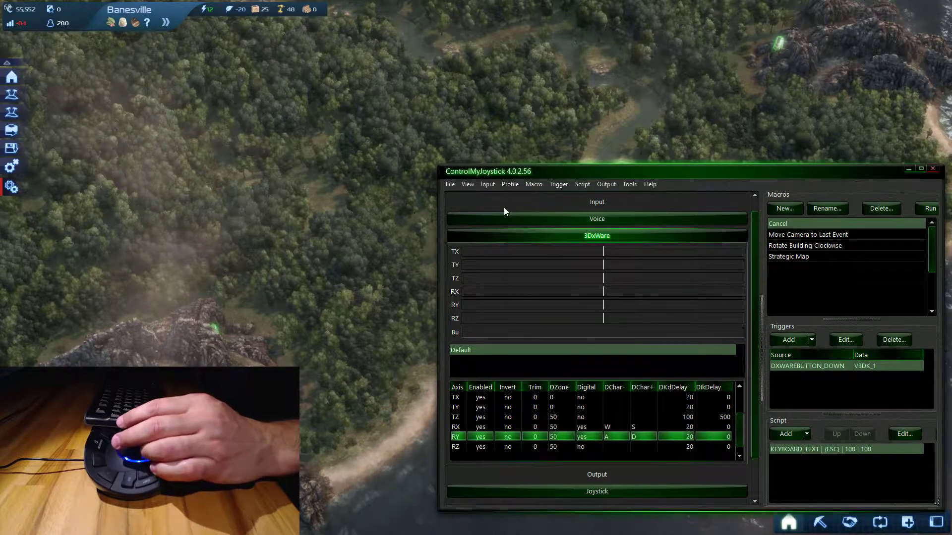
left_click(509, 133)
key("a")
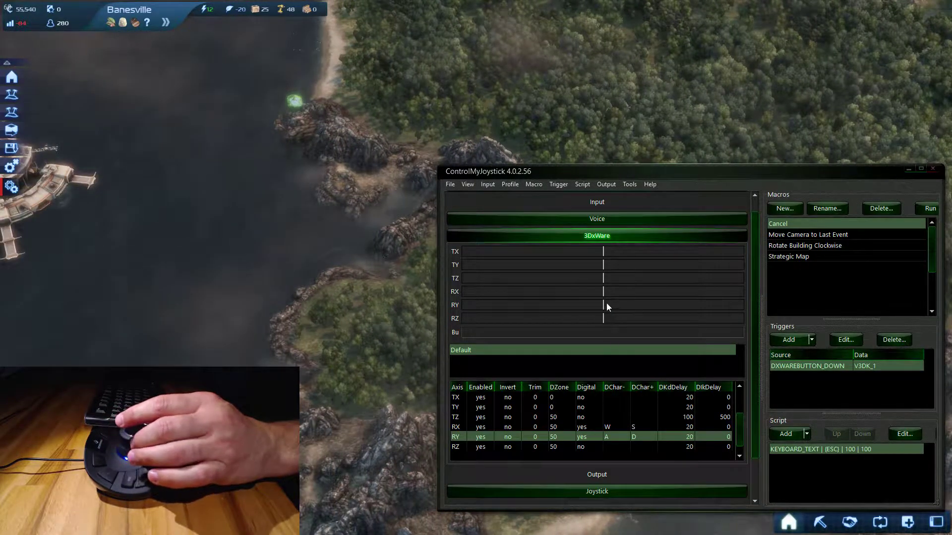
Test RY panning right and combined left-forward panning, then shift the ControlMyJoystick window slightly left.
key("d")
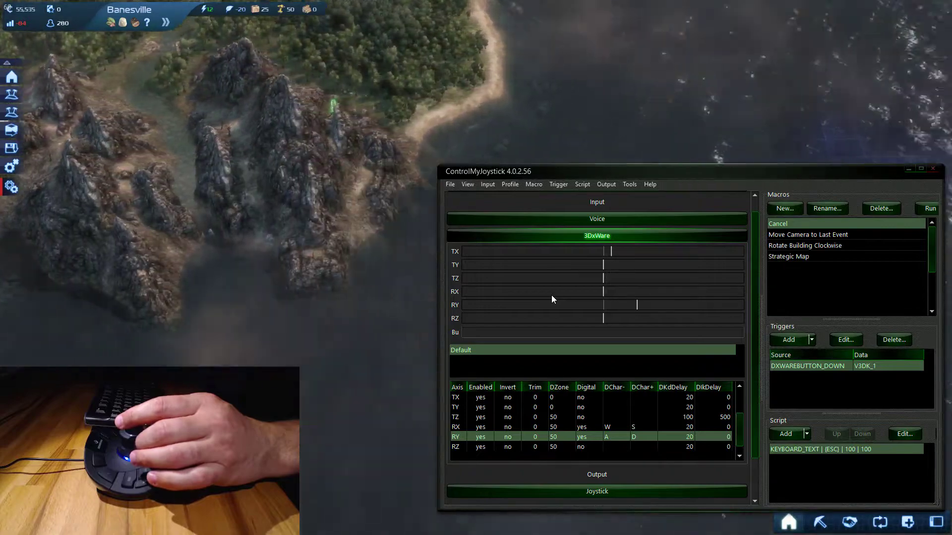
key("a")
key("w")
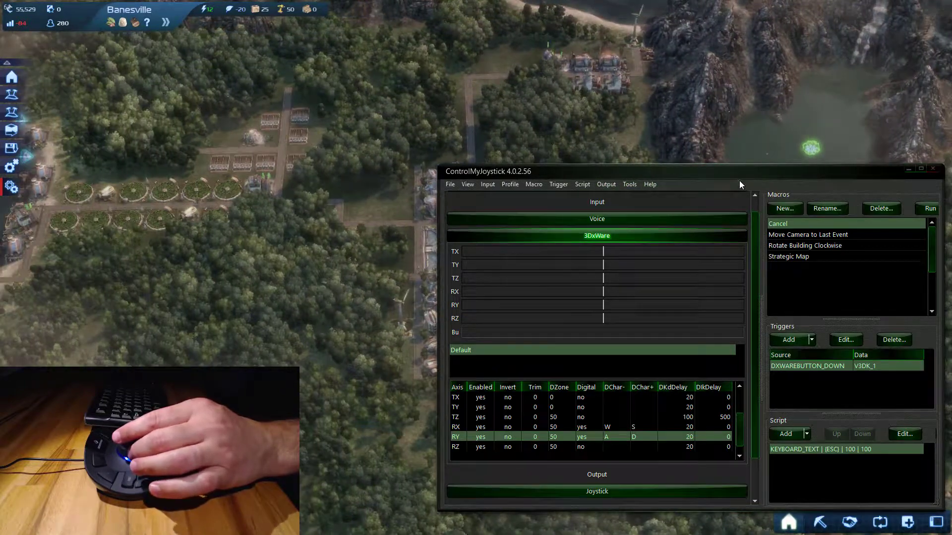
left_click_drag(729, 171, 687, 172)
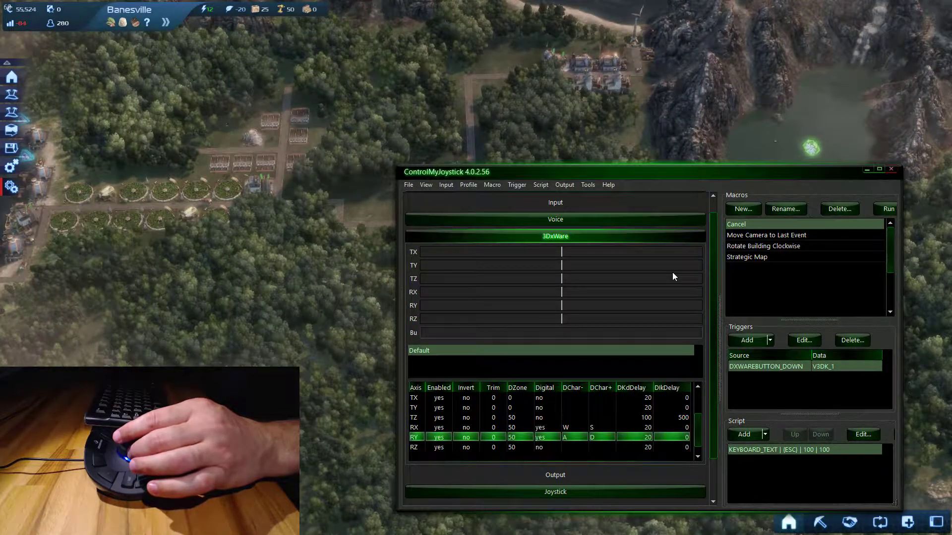
Show the Strategic Map macro, widen the Macros/Triggers/Script pane, test a button, then move the window off-screen right.
left_click(762, 258)
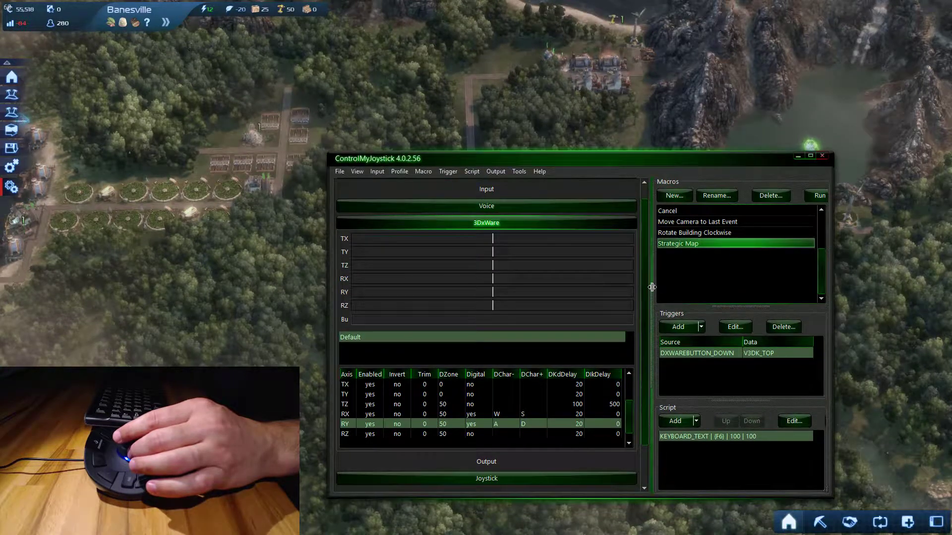
left_click_drag(651, 283, 532, 287)
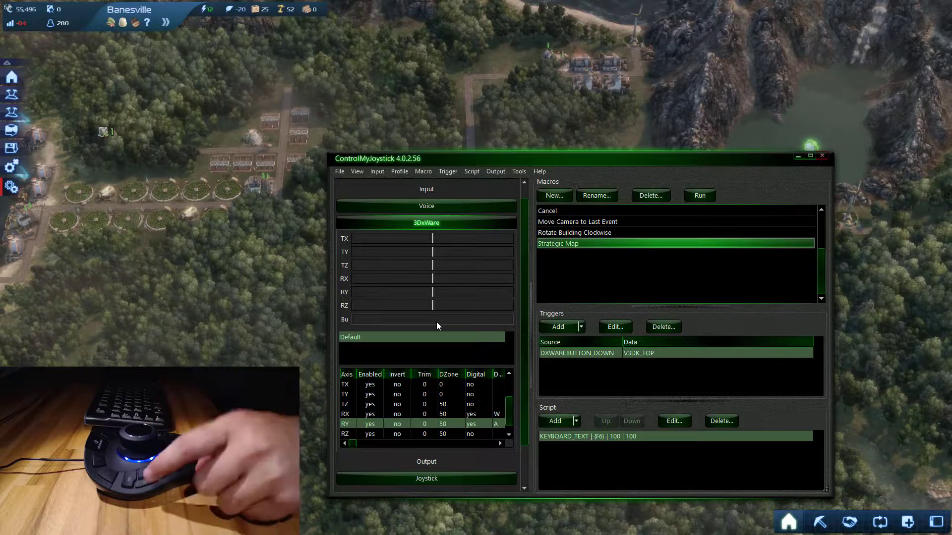
key("Escape")
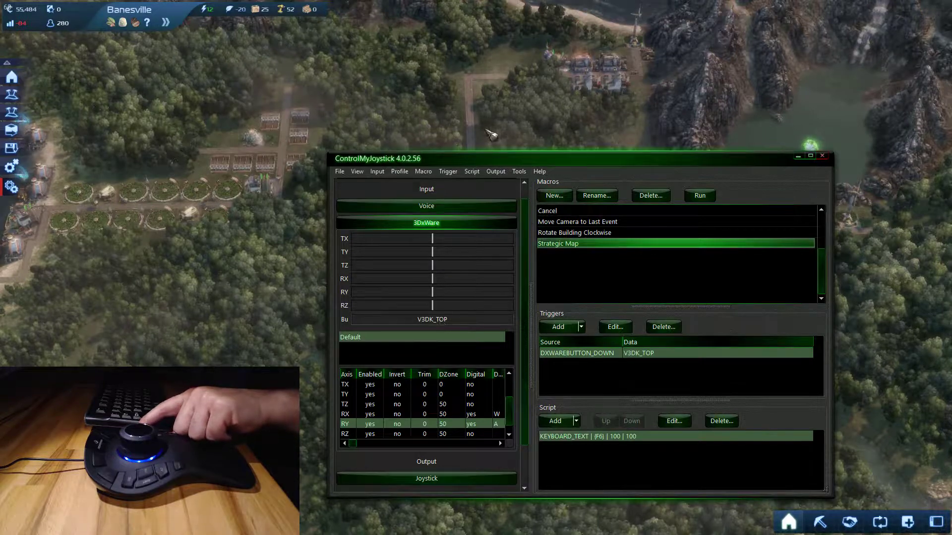
left_click_drag(549, 159, 951, 258)
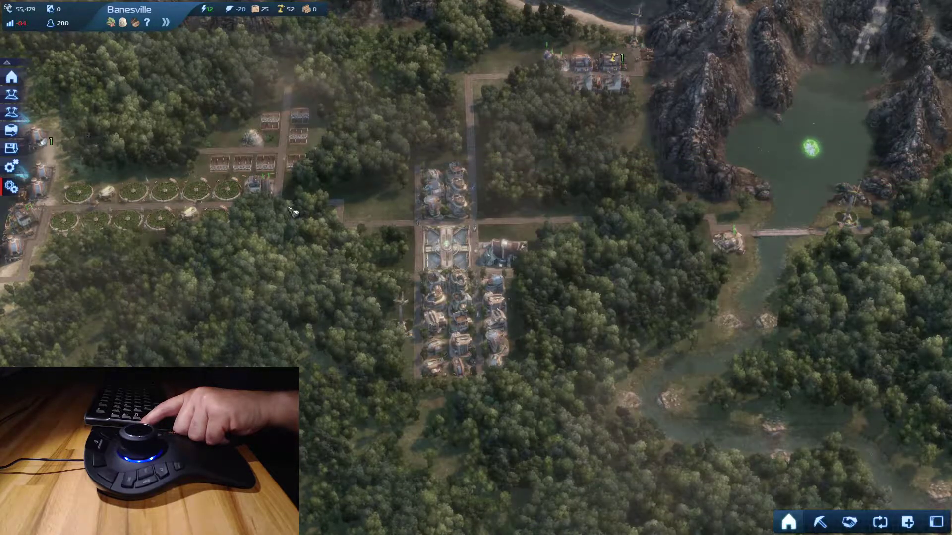
Open the Strategic map with the 3D mouse's F6-sending button, then drag ControlMyJoystick back on-screen.
key("m")
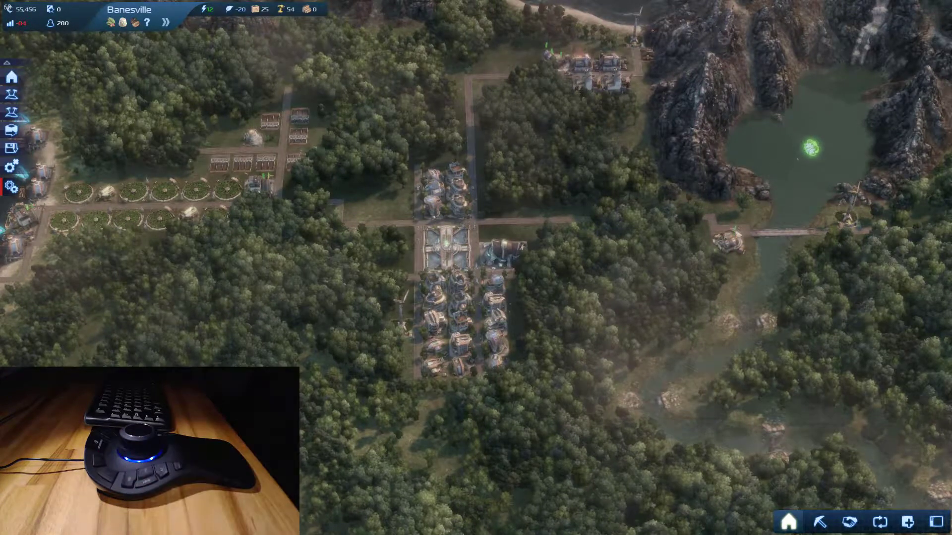
left_click_drag(951, 189, 682, 176)
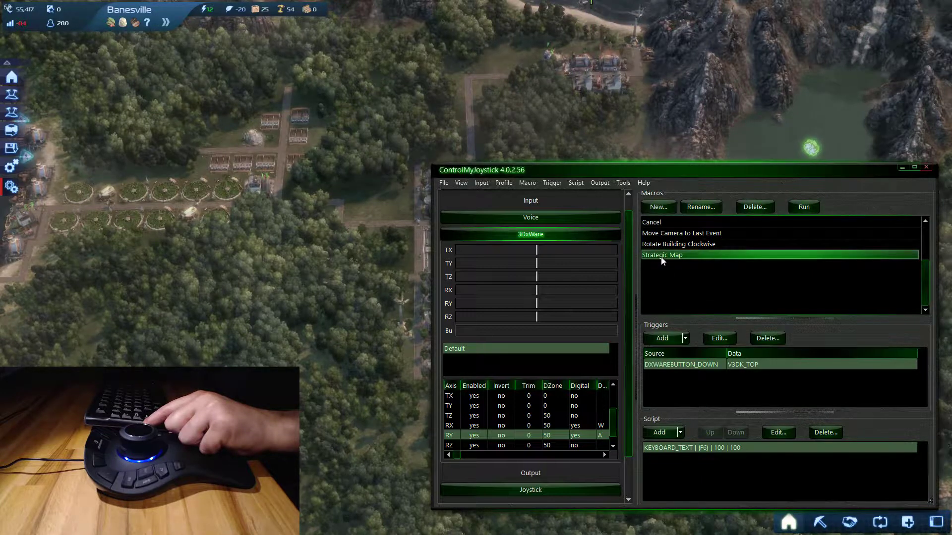
Delete the Strategic Map macro and create a new empty macro named 'Strategic Map'.
left_click(760, 210)
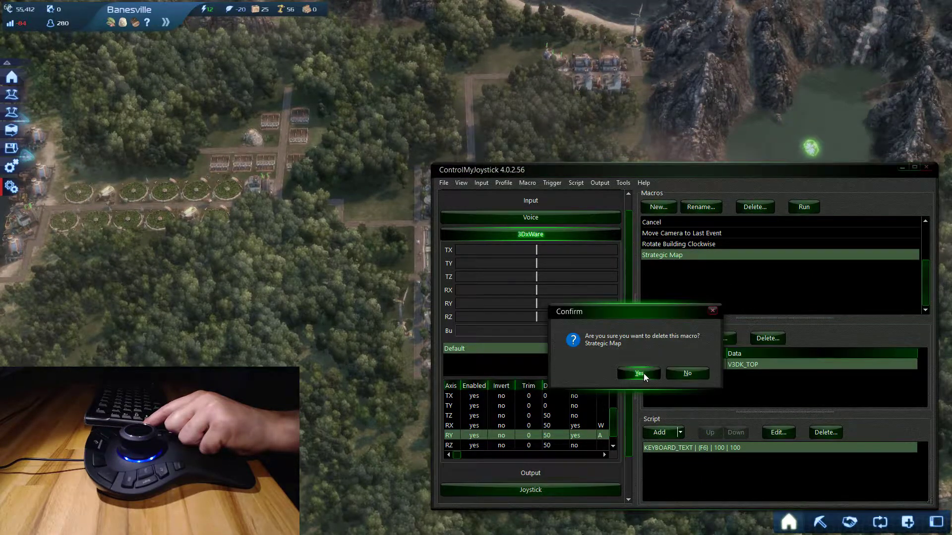
left_click(643, 373)
left_click(658, 207)
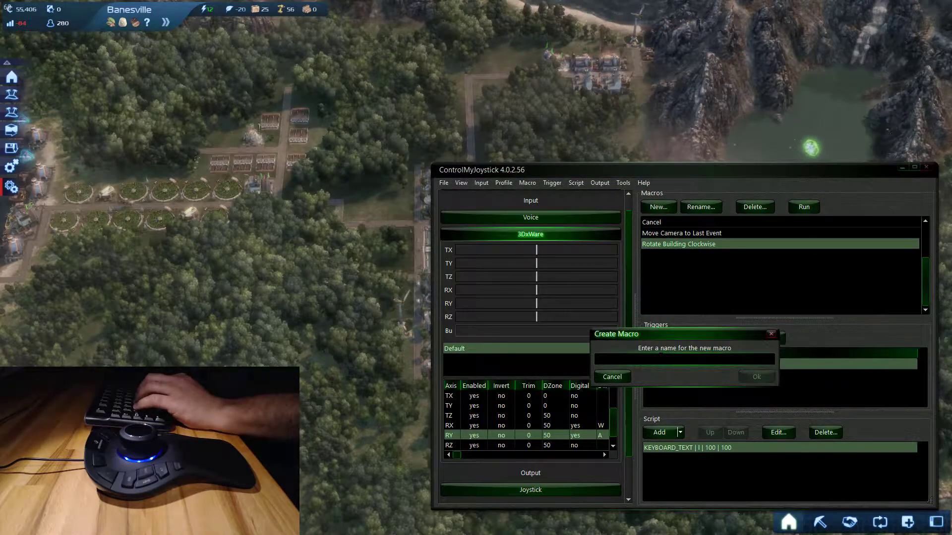
type("Str")
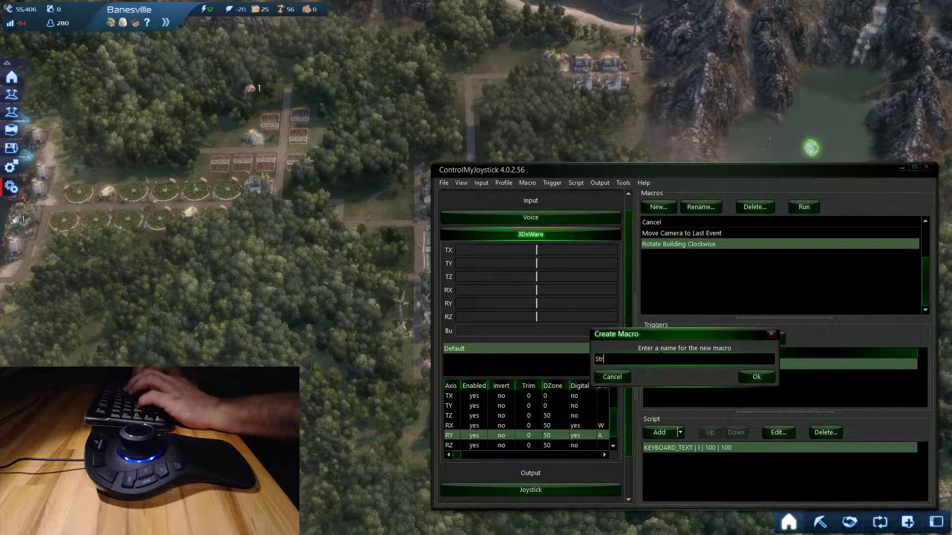
type("ategic Map")
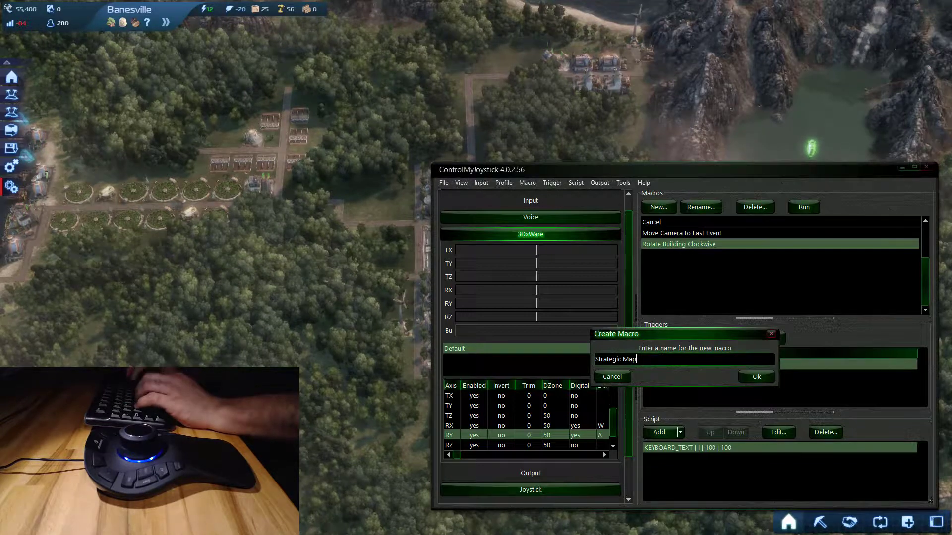
key("Return")
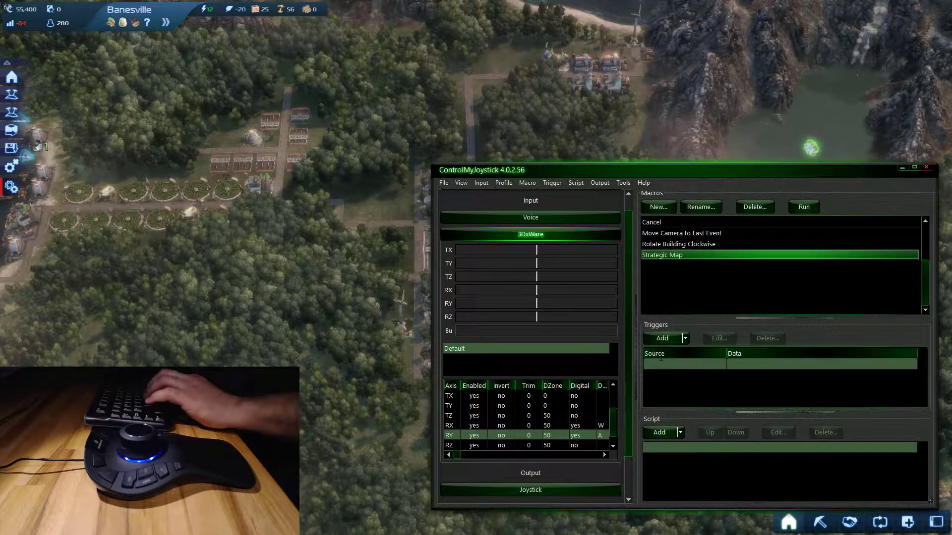
left_click(684, 339)
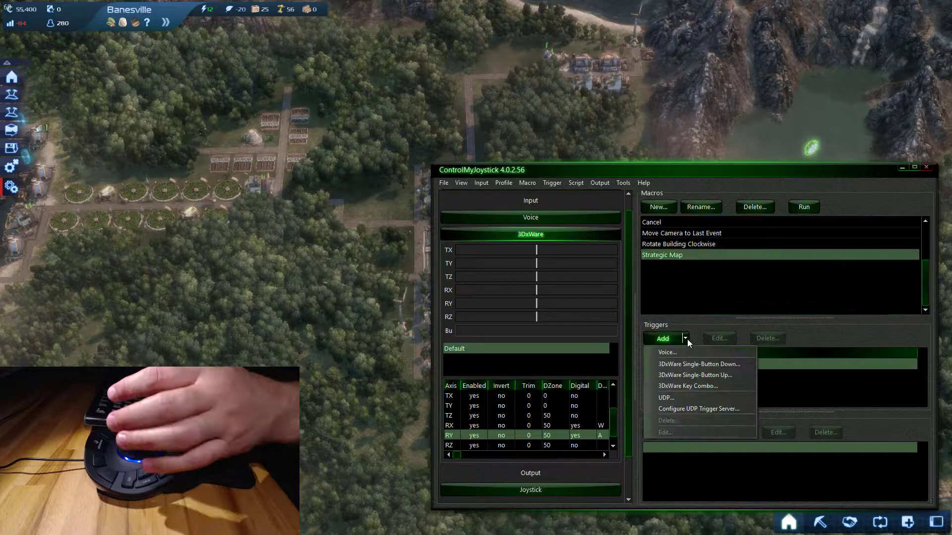
Add a DXWAREBUTTON_MULTI trigger for the V3DK_TOP button to the Strategic Map macro.
left_click(697, 384)
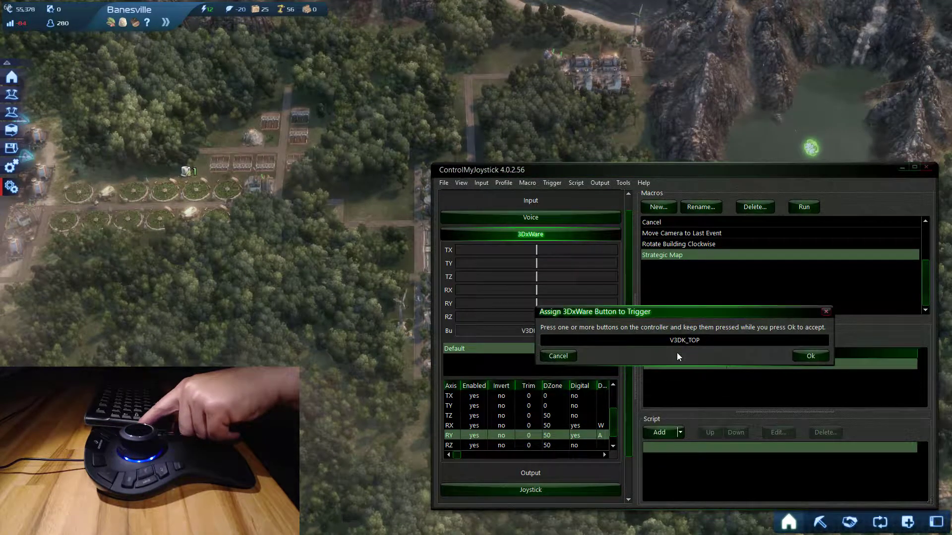
left_click_drag(662, 313, 654, 371)
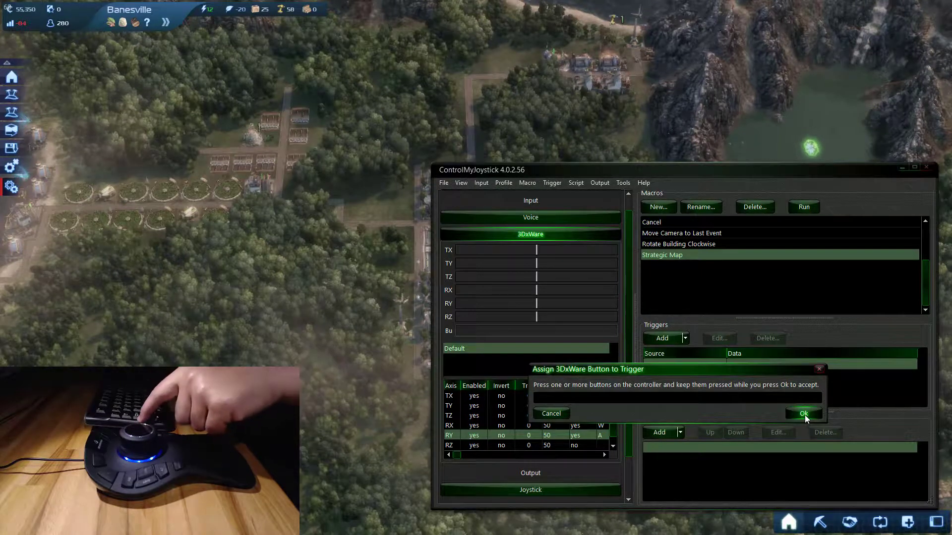
left_click(804, 414)
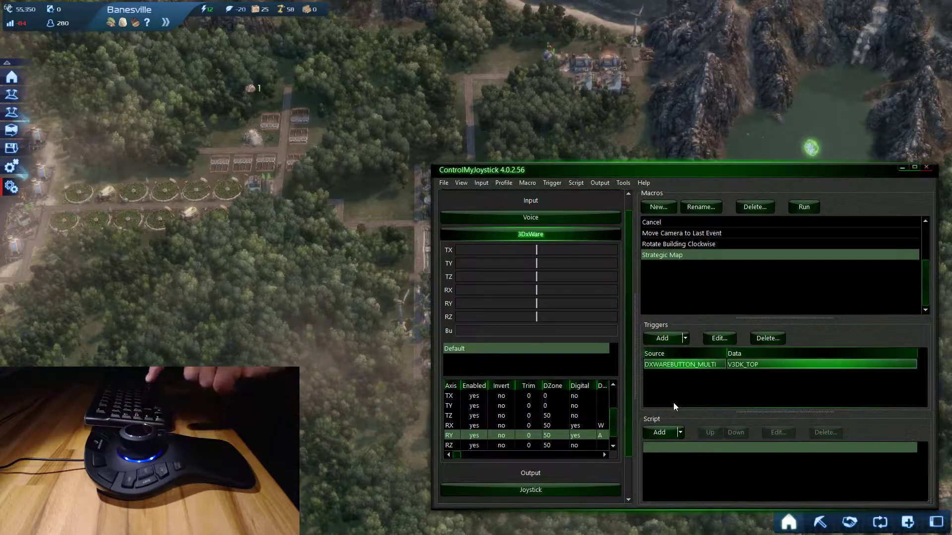
Add a KEYBOARD_TEXT script step sending {F6} with 100/100 ms delays.
left_click(681, 431)
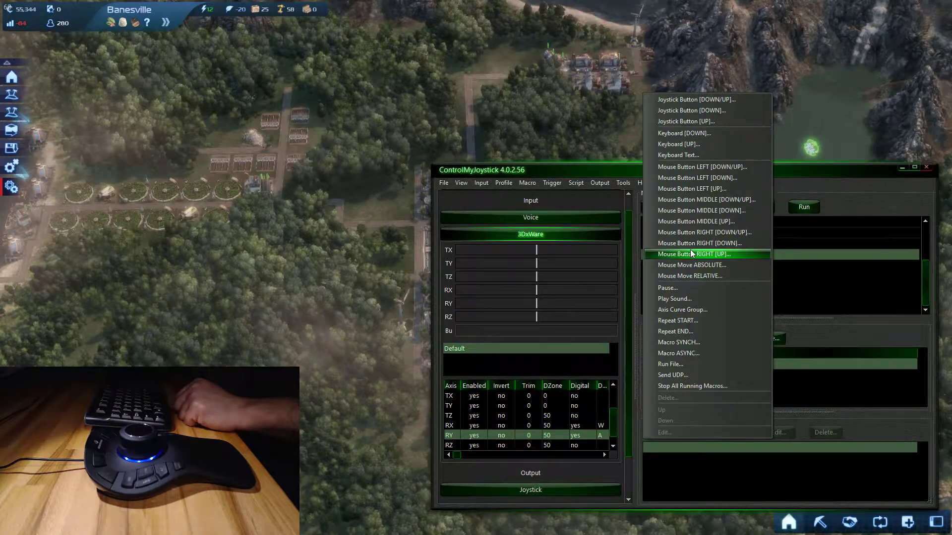
left_click(687, 154)
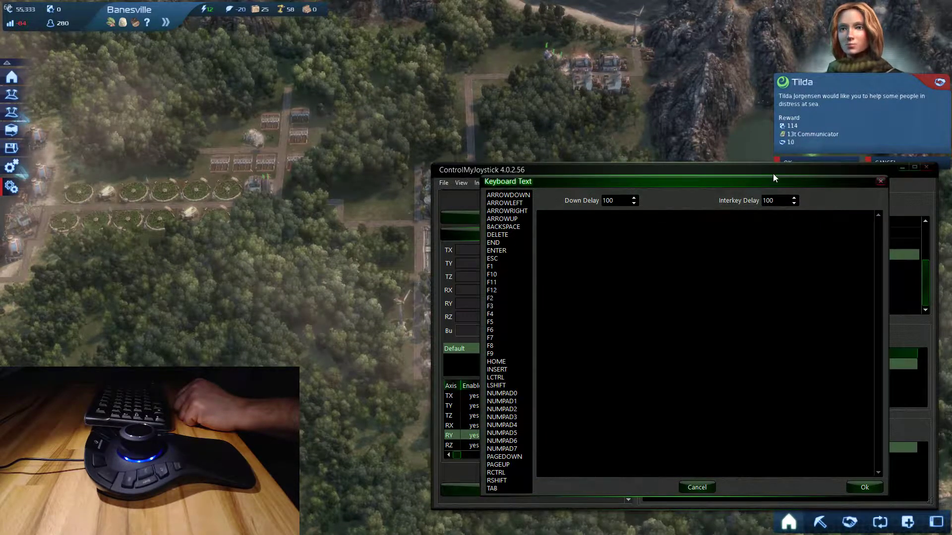
double_click(498, 330)
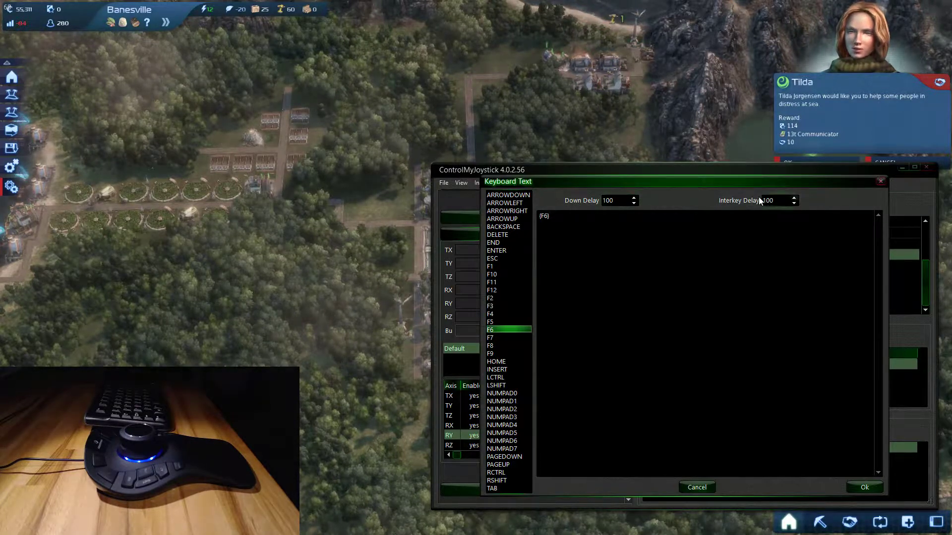
left_click(550, 216)
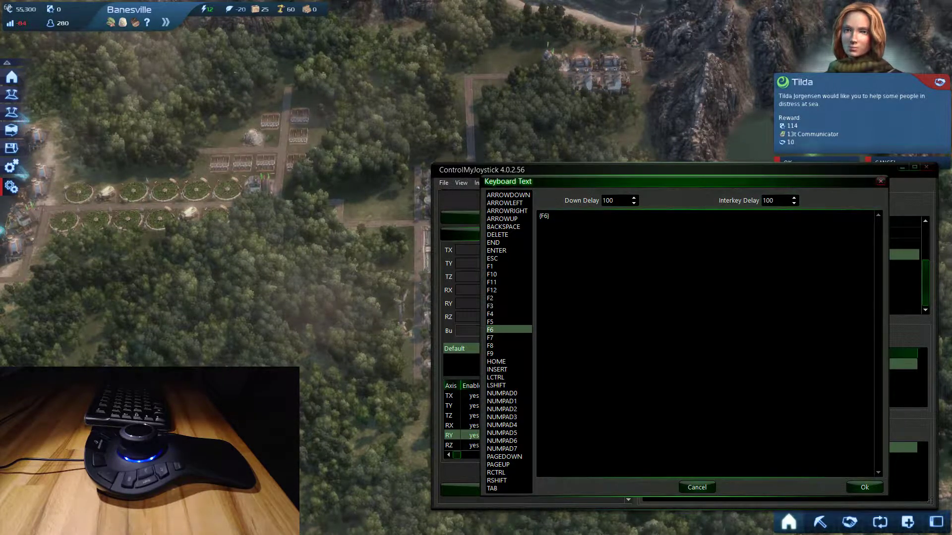
left_click(863, 489)
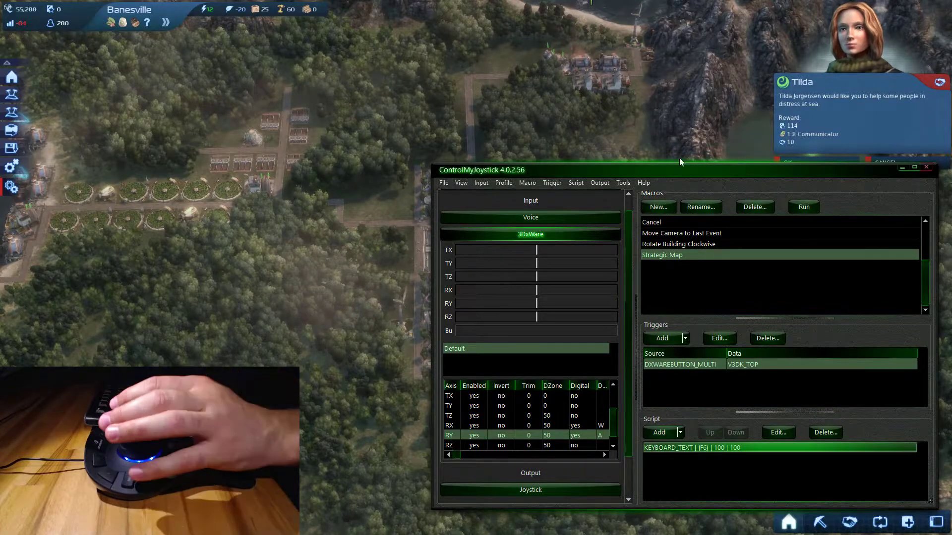
Decline the sea rescue quest, toggle the strategic map open and closed, and reposition the profile window.
left_click_drag(658, 171, 951, 208)
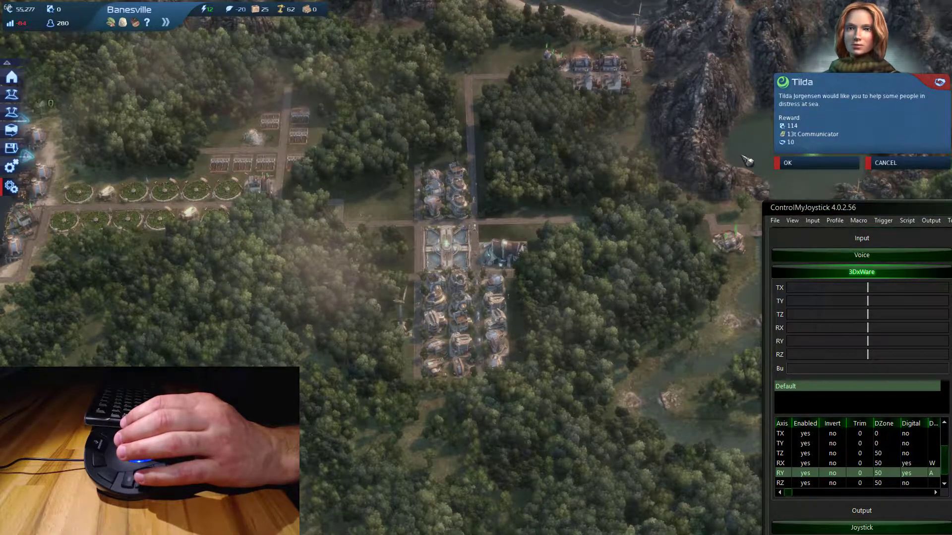
left_click(889, 163)
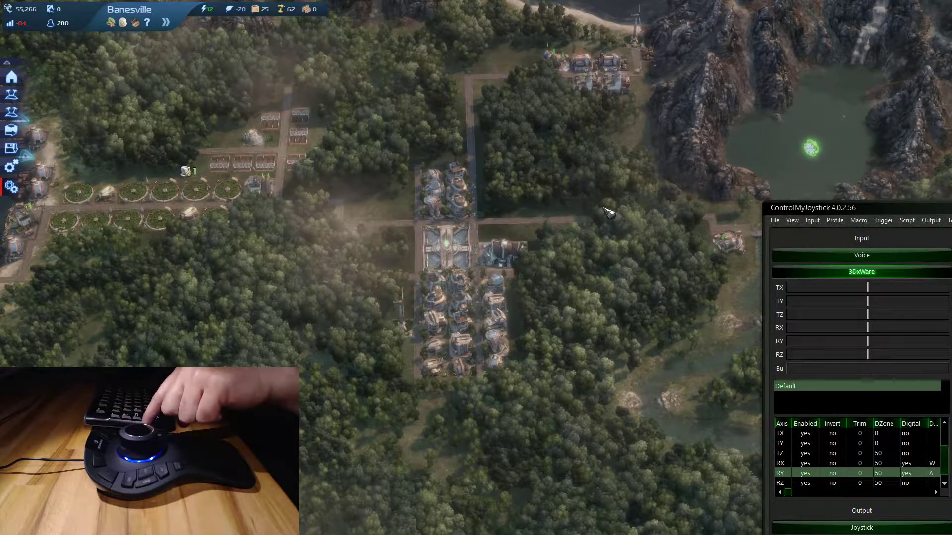
key("m")
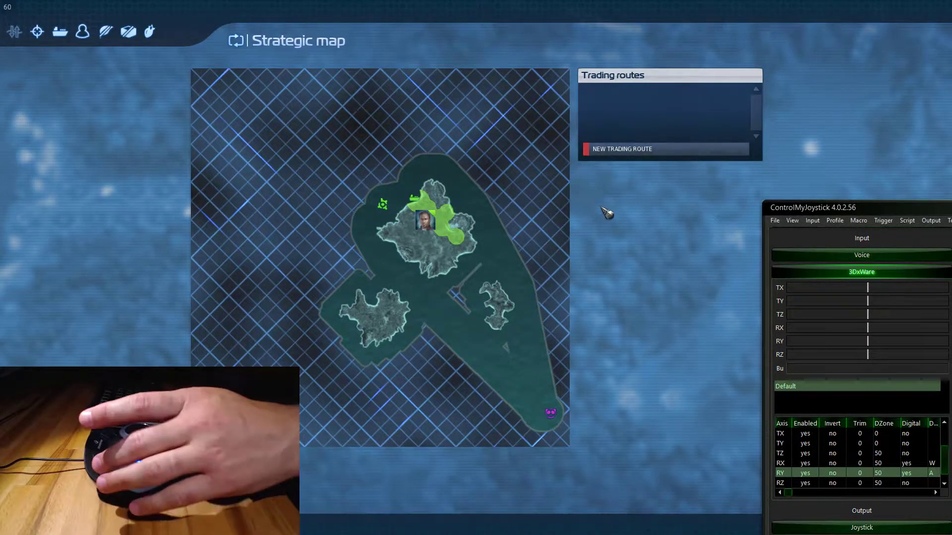
key("m")
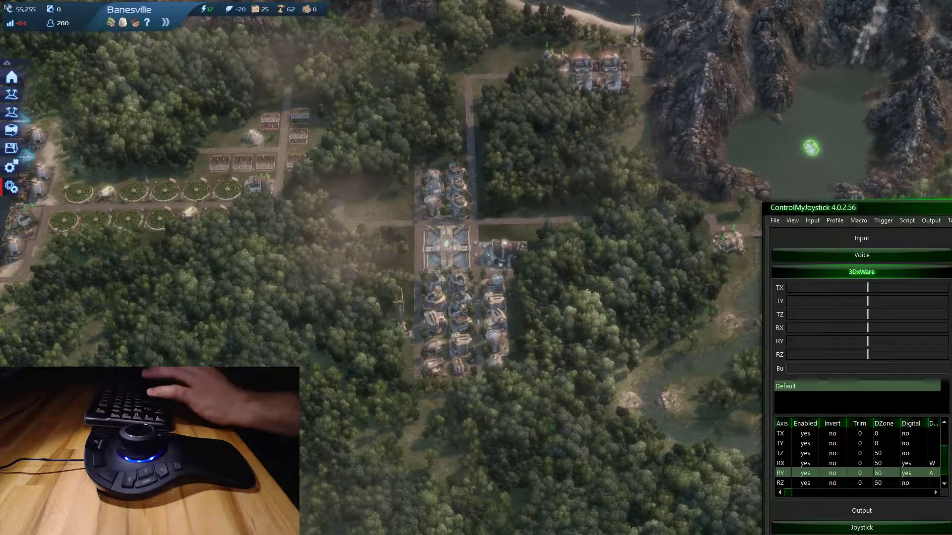
left_click_drag(949, 208, 875, 215)
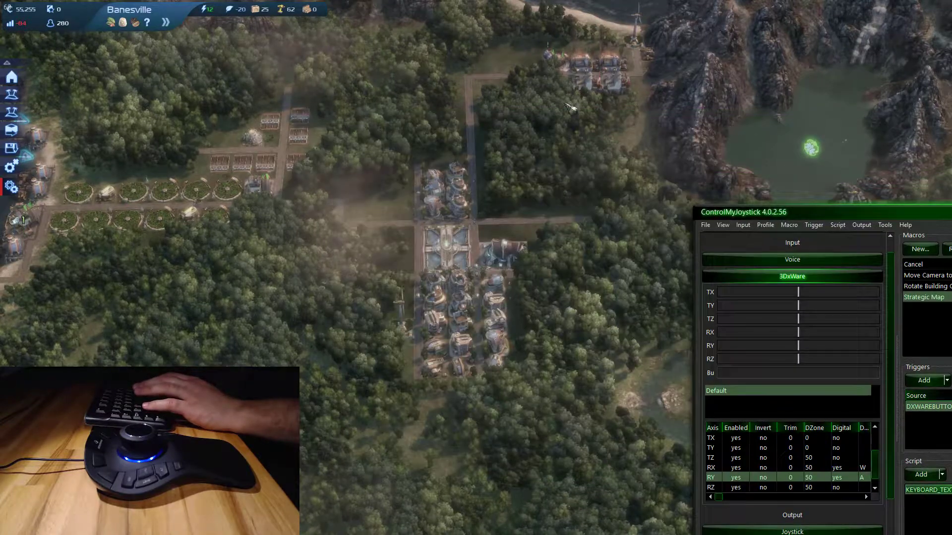
left_click(221, 119)
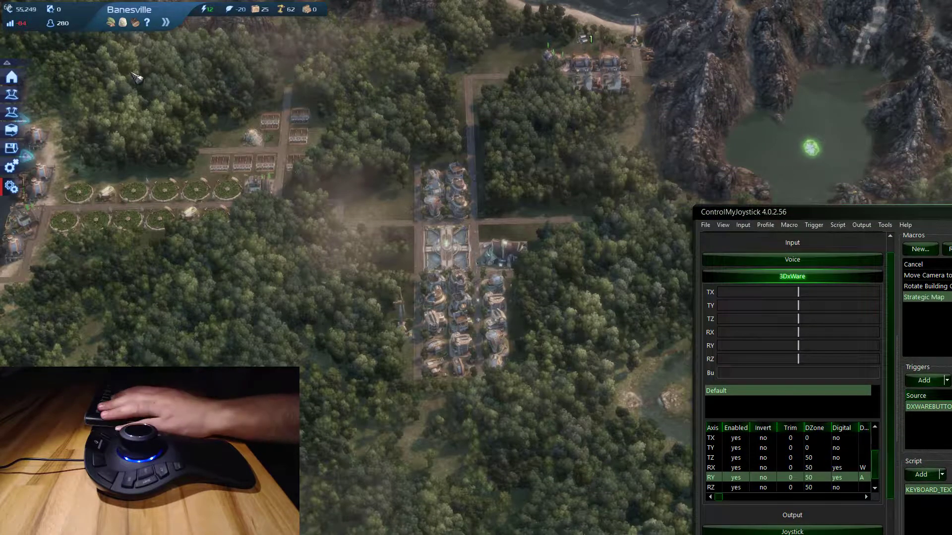
key("Escape")
left_click(151, 31)
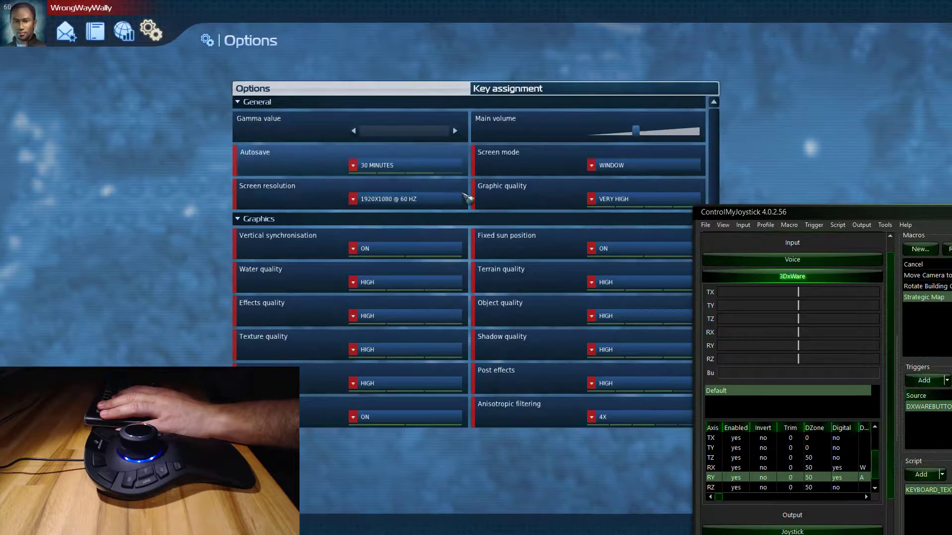
left_click(569, 93)
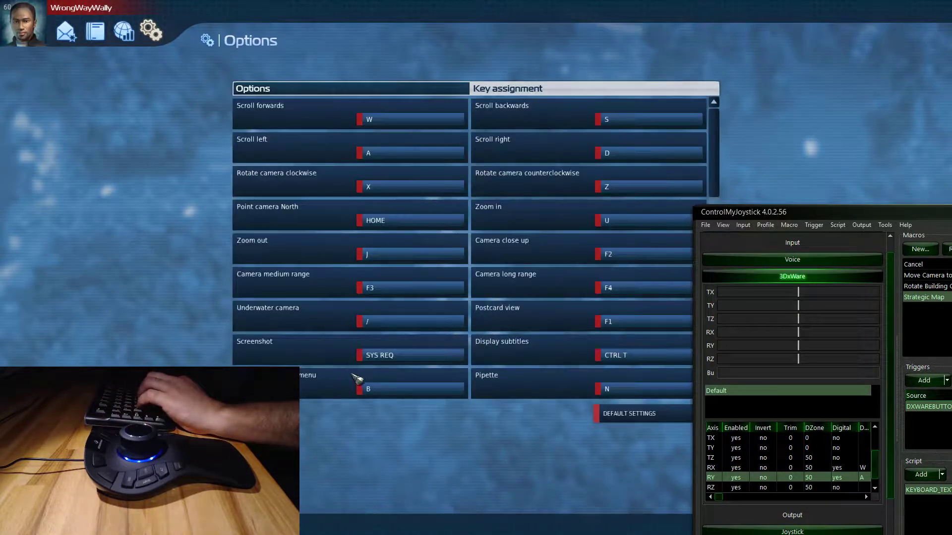
scroll(496, 362, "down", 3)
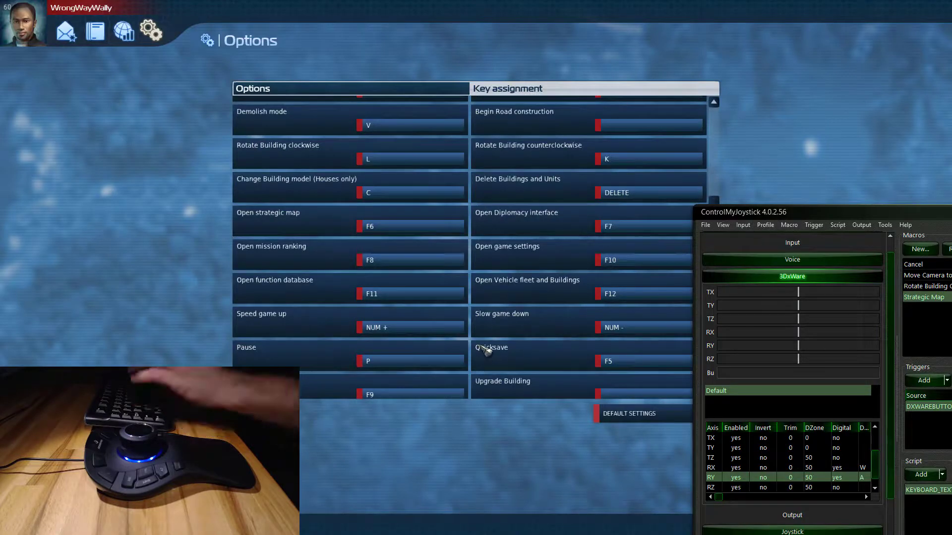
scroll(445, 338, "down", 6)
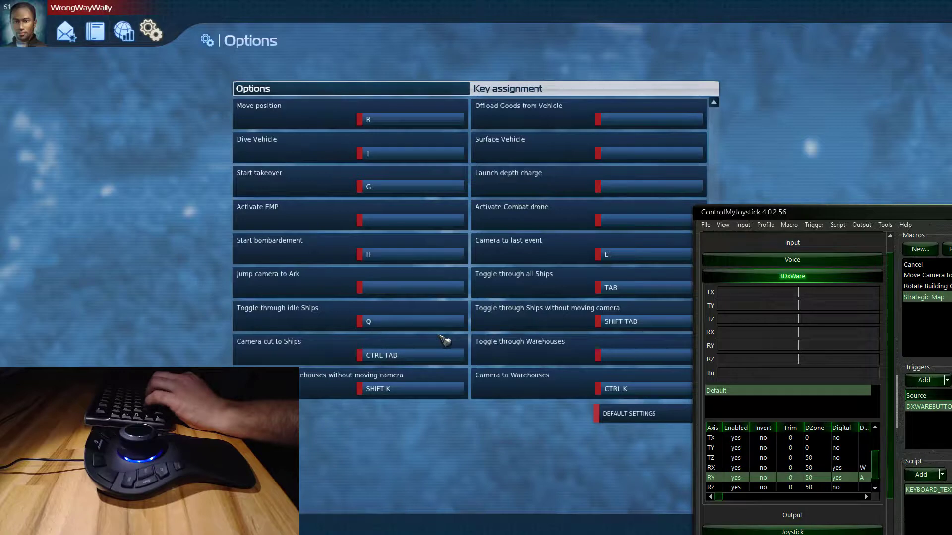
scroll(445, 339, "up", 6)
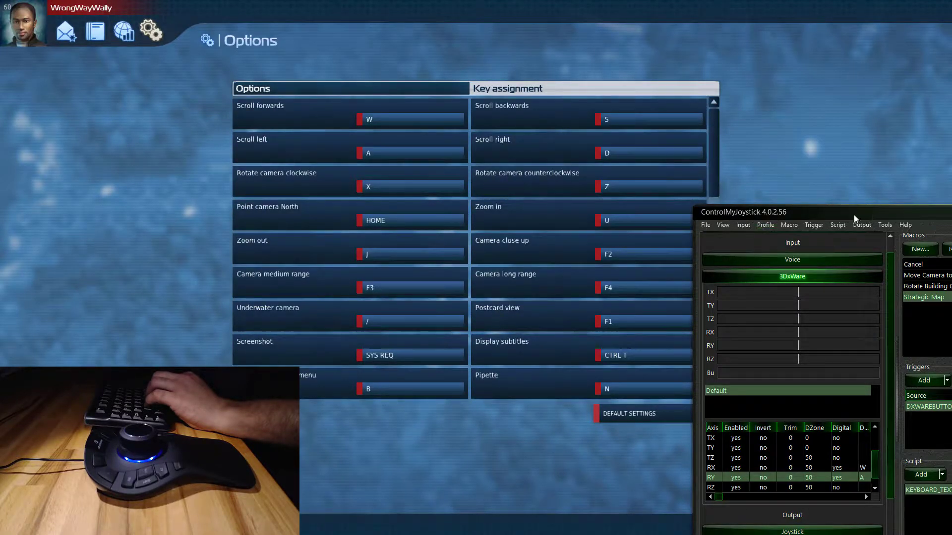
Leave the game options and enlarge the profile window to reveal Status and Log.
key("Escape")
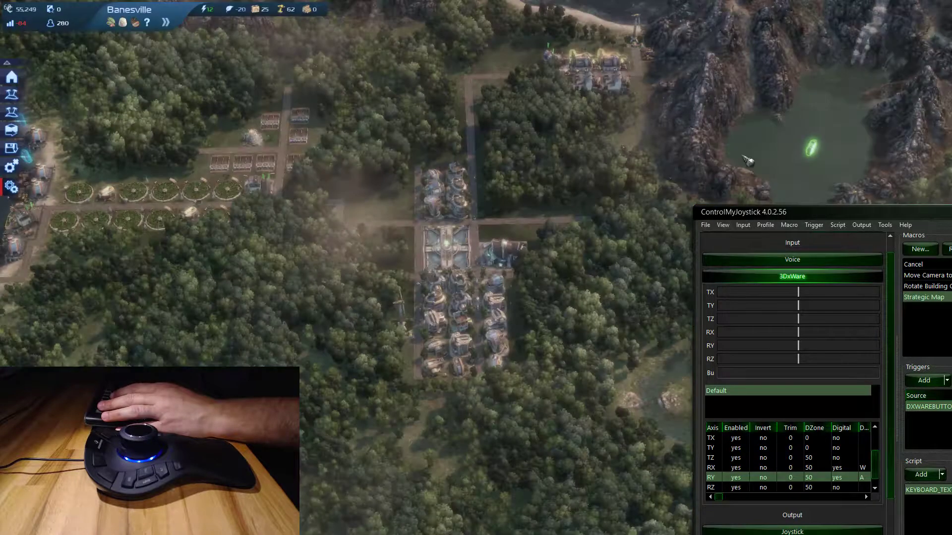
left_click_drag(806, 205, 551, 141)
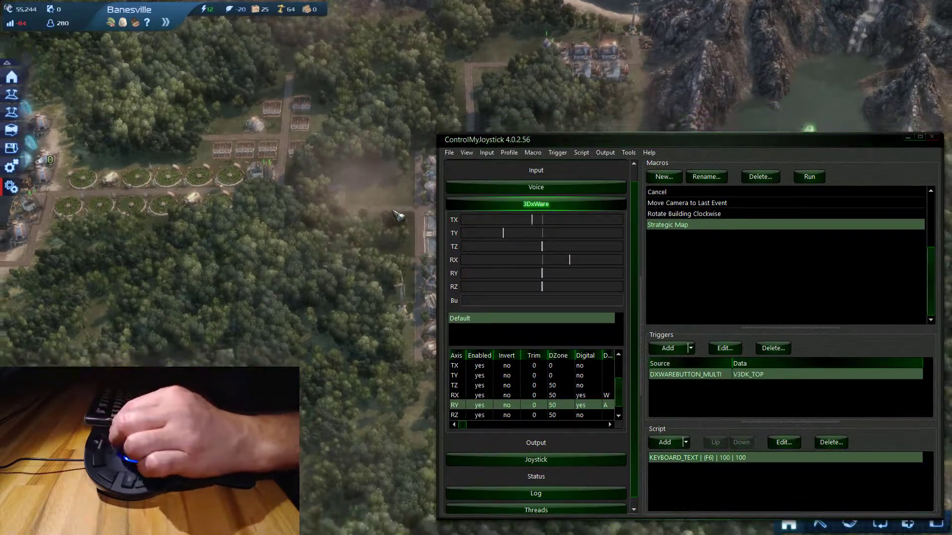
key("s")
key("a")
key("w")
key("d")
key("s")
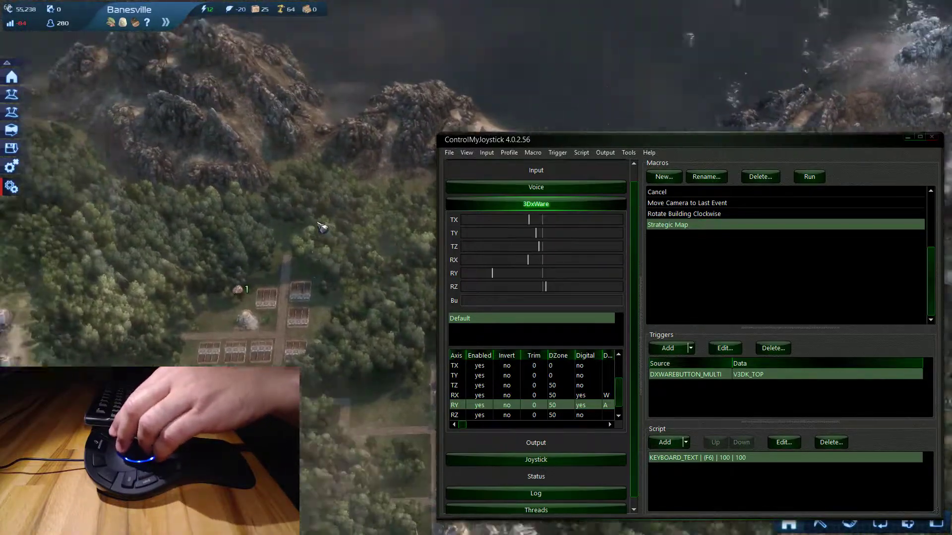
Pan the Banesville map up, down, left and right through the WASD-mapped axes.
key("a")
key("w")
key("s")
key("d")
key("w")
key("a")
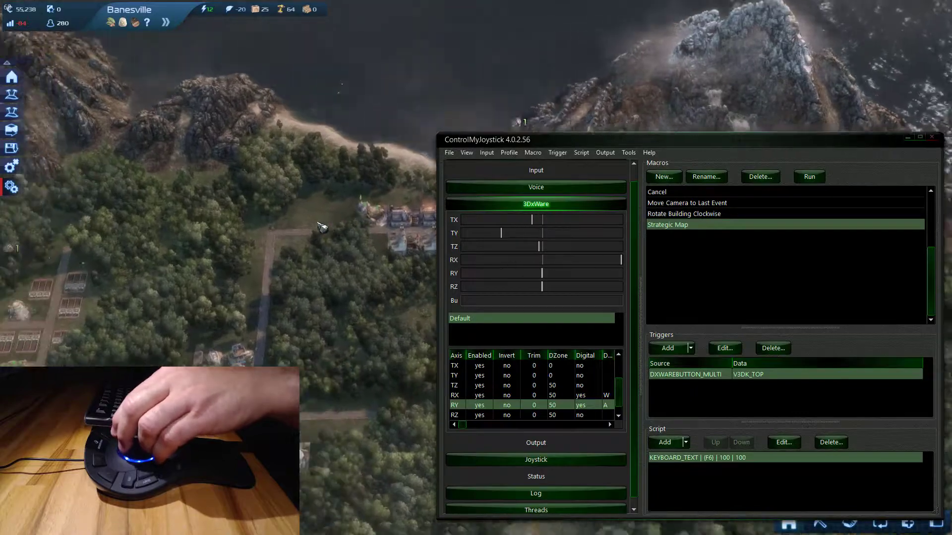
key("s")
key("d")
key("a")
key("w")
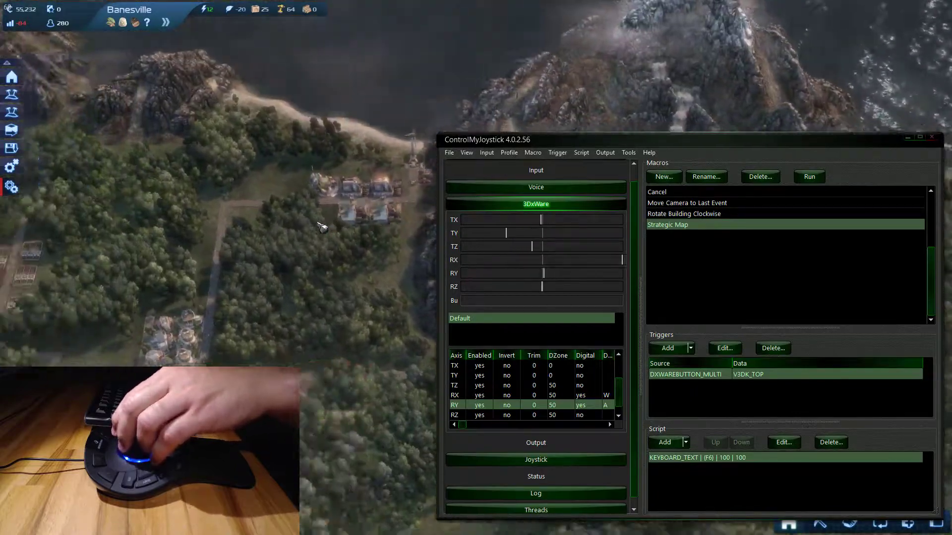
key("s")
key("d")
key("w")
key("a")
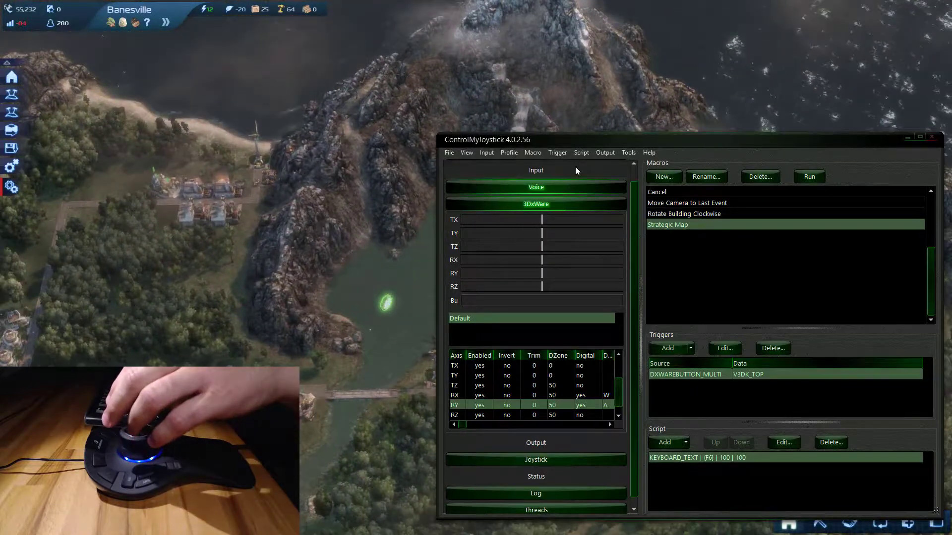
Bring the profile window forward, refocus the game, and pan the map in all directions again.
left_click_drag(589, 144, 589, 143)
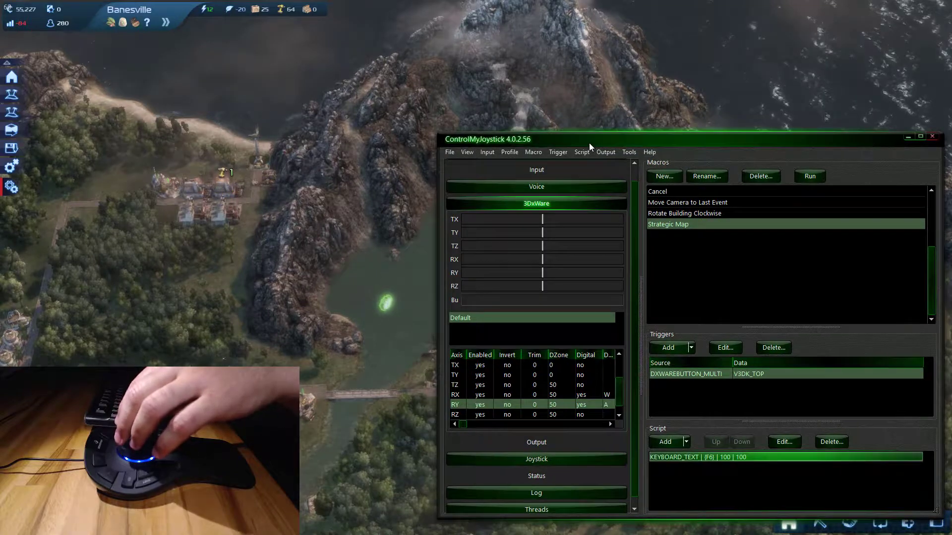
left_click(294, 198)
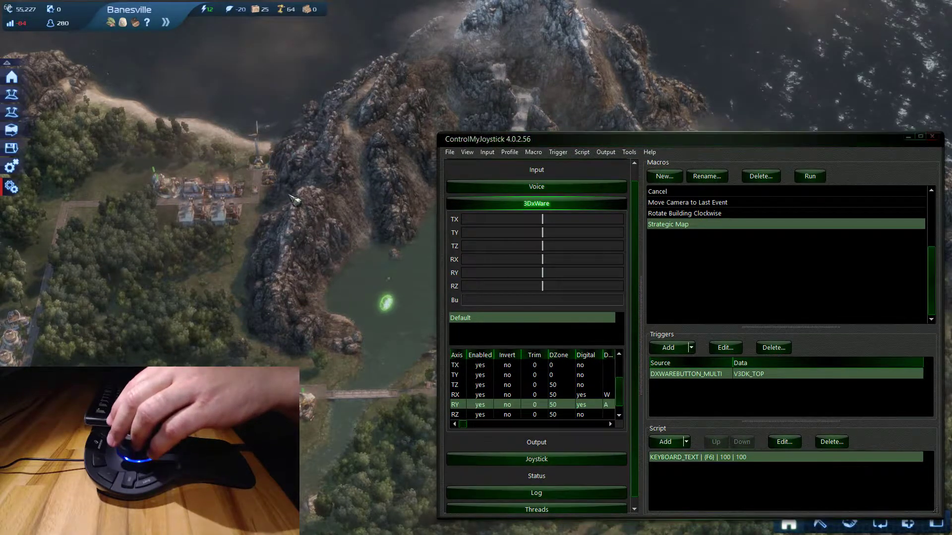
key("a")
key("s")
key("d")
key("w")
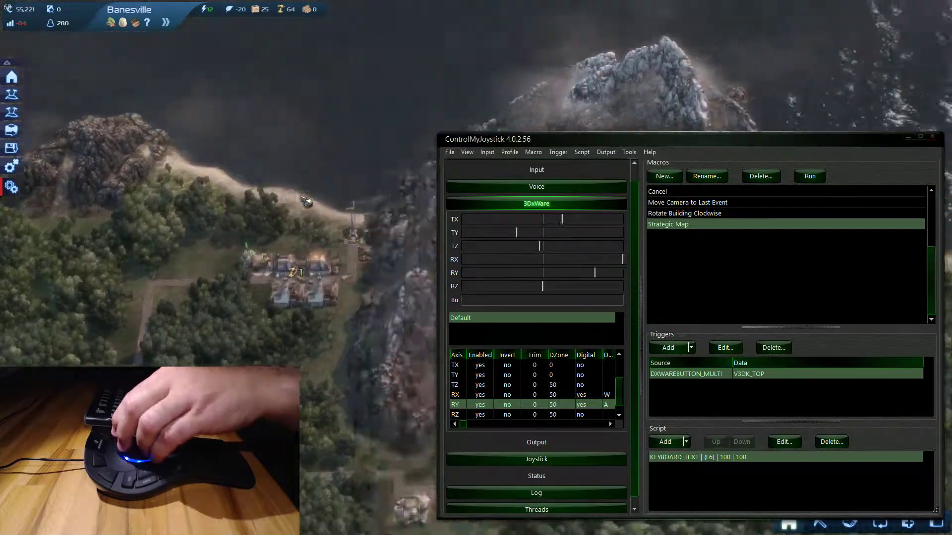
key("s")
key("d")
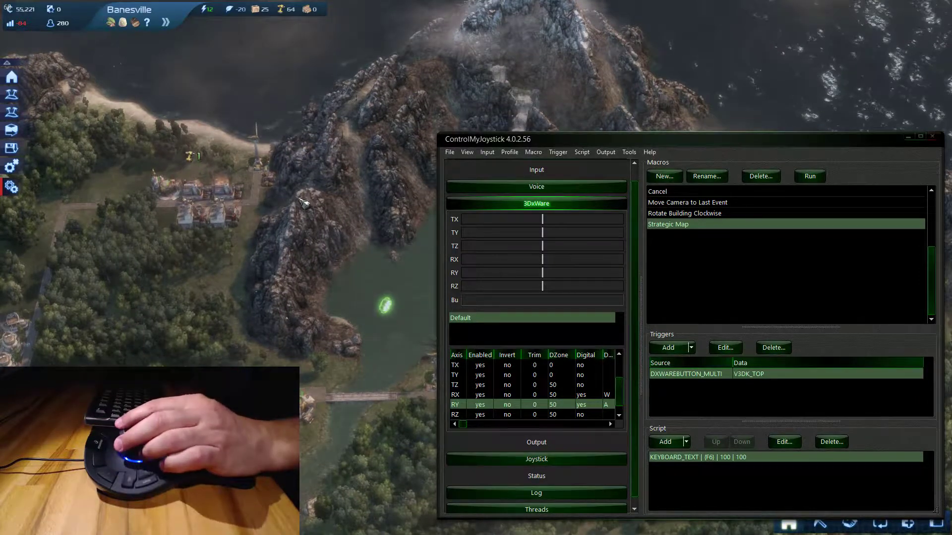